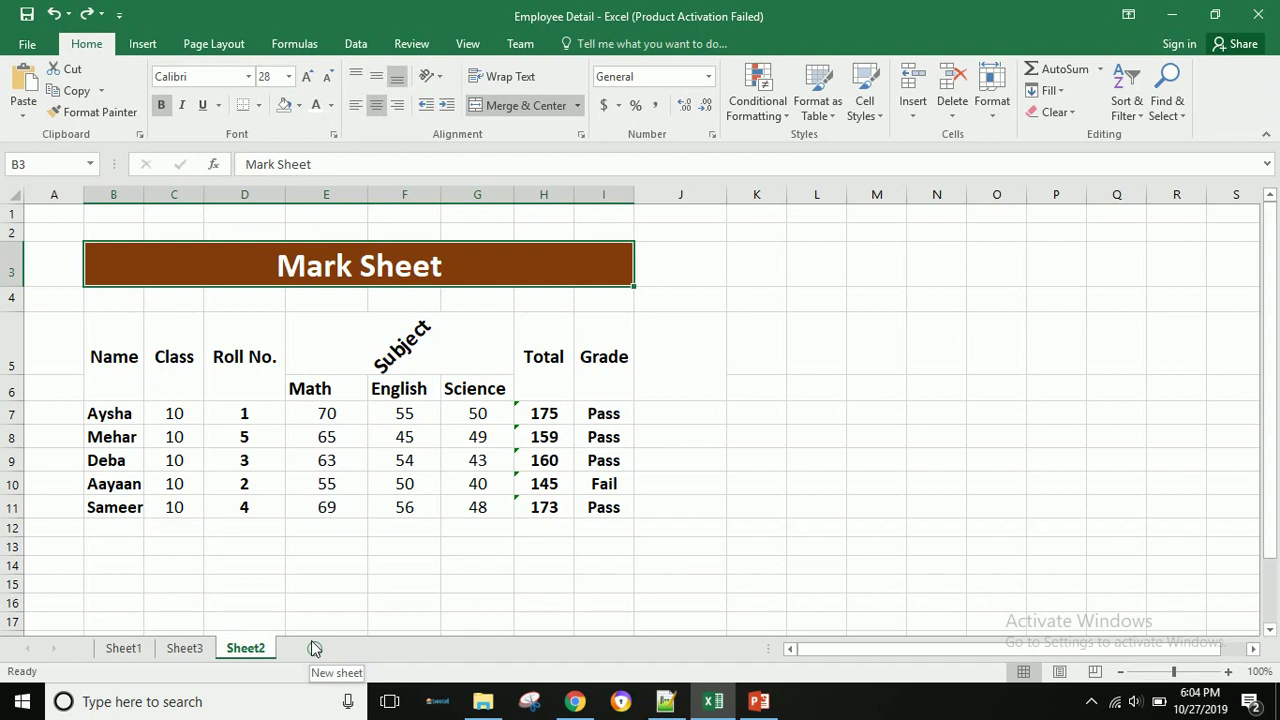
# Format the mark sheet range B5:I11 as a table using Table Style Light 9
pyautogui.moveTo(128, 373); pyautogui.dragTo(621, 523)
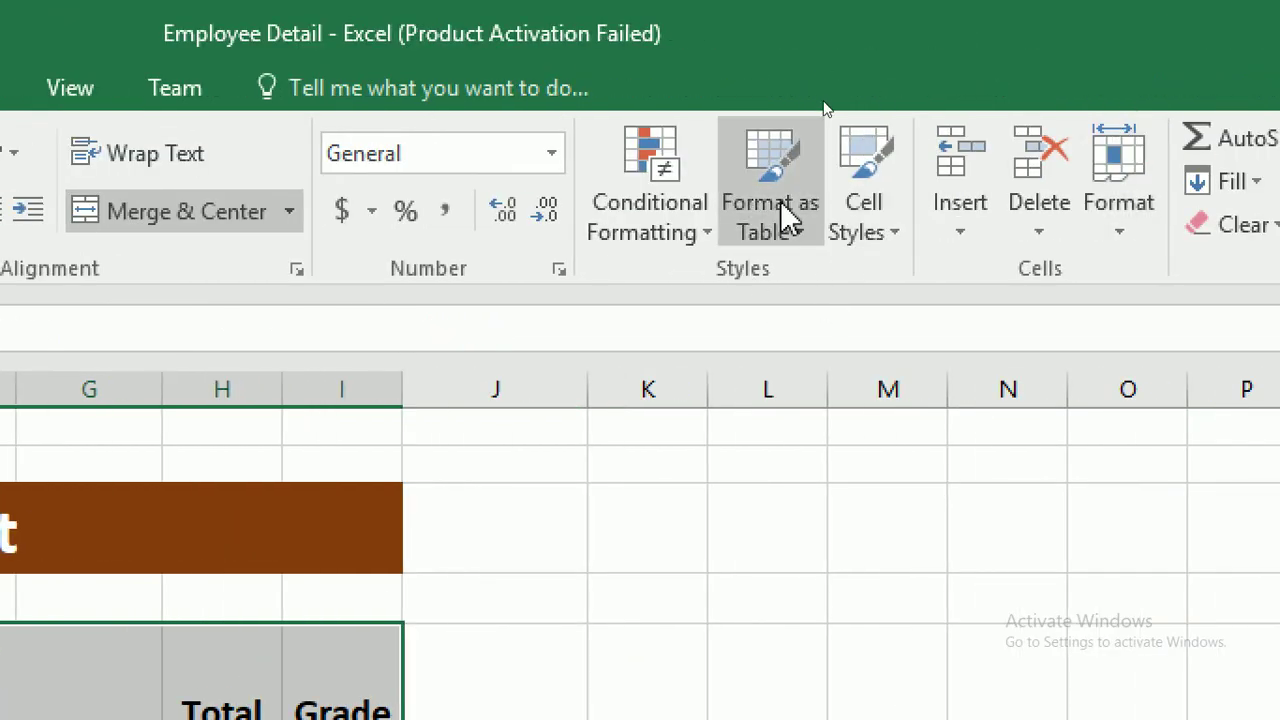
pyautogui.click(782, 153)
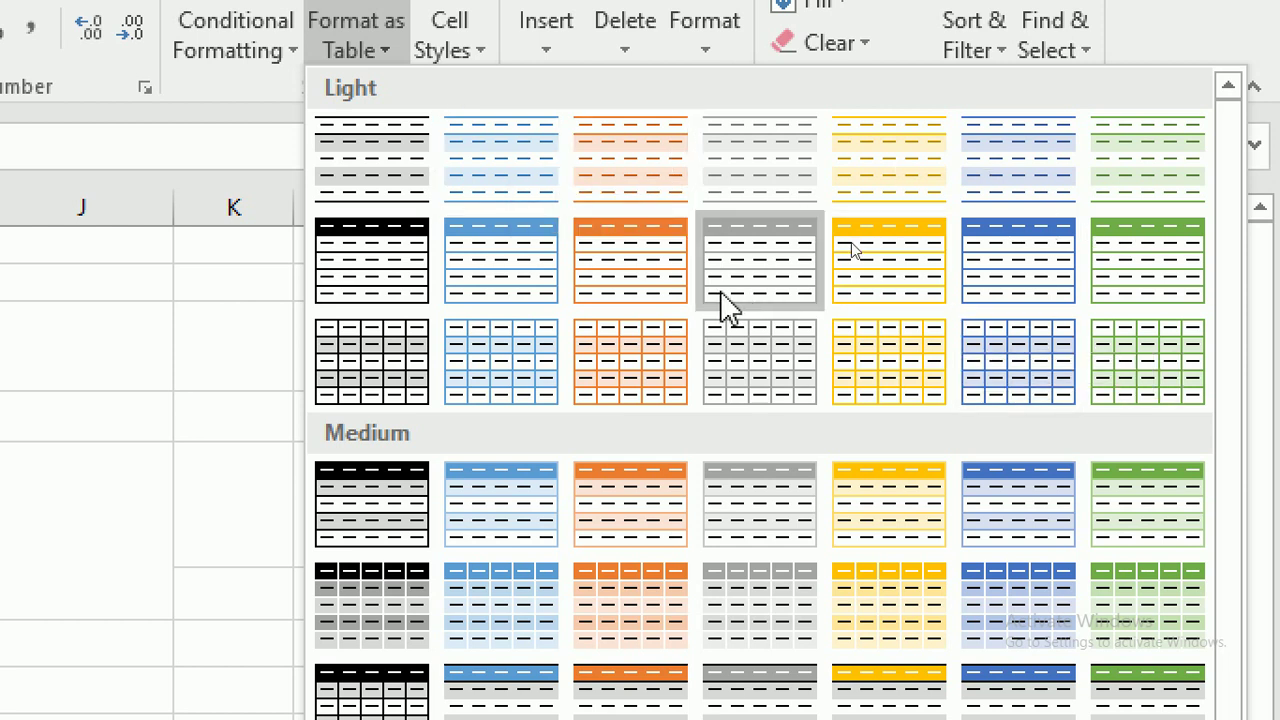
pyautogui.click(528, 272)
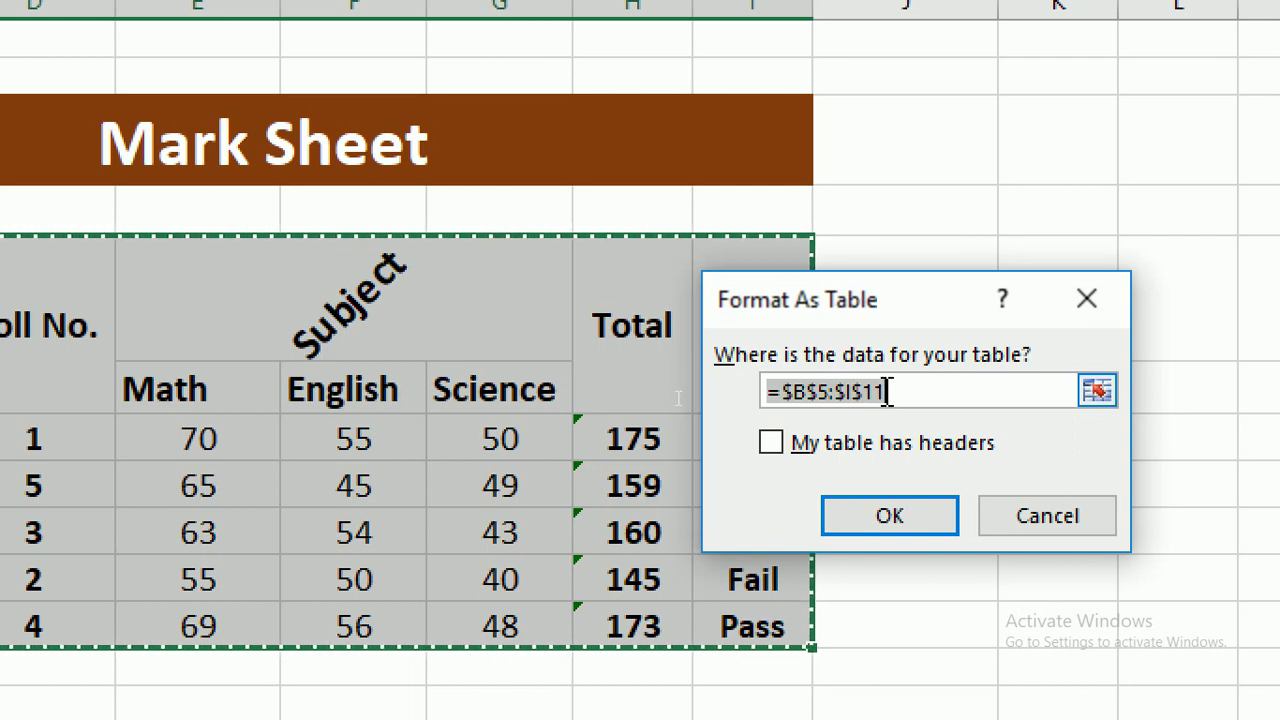
pyautogui.click(886, 518)
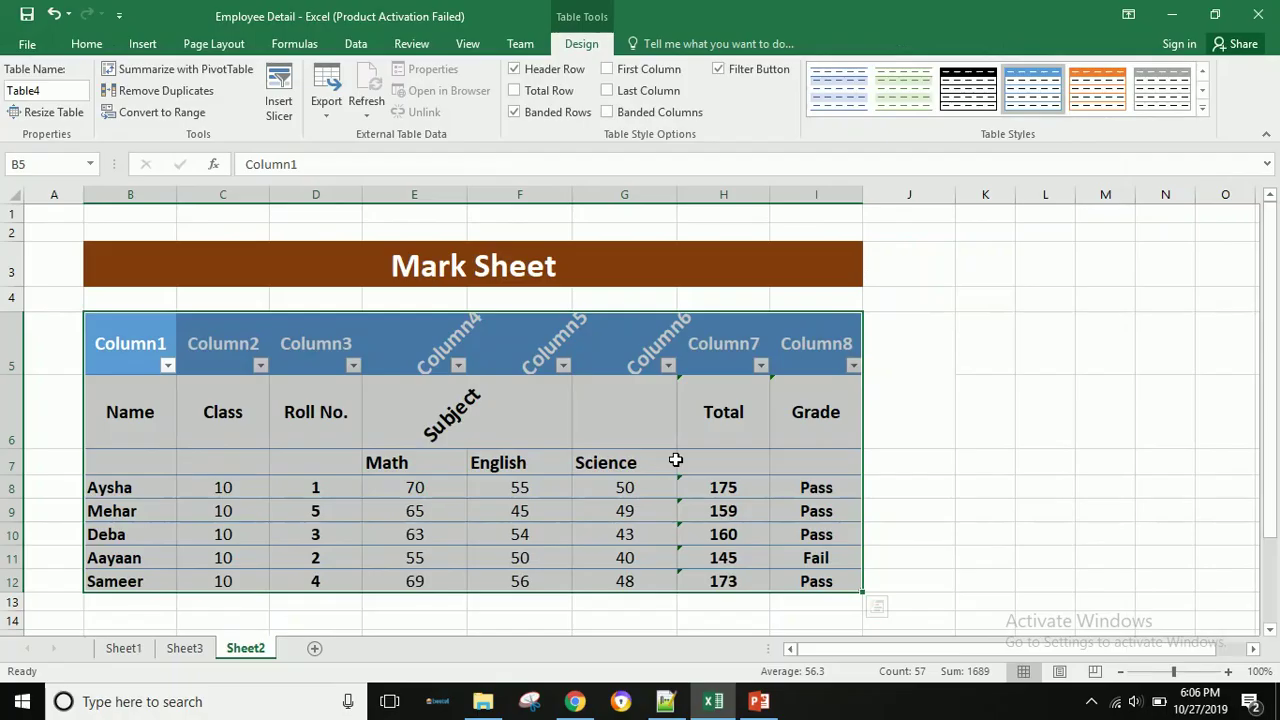
# Turn off the table's Header Row so the Column1–Column8 filter headings disappear
pyautogui.hotkey('ctrl', 'q')
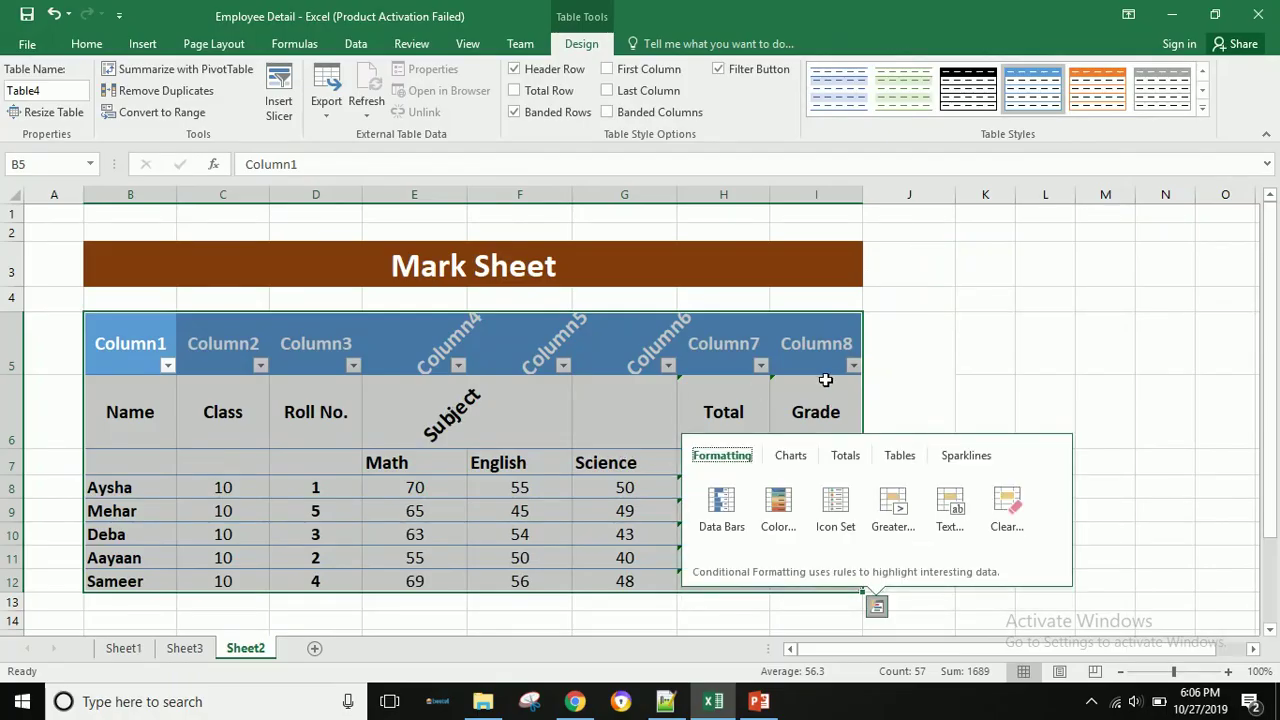
pyautogui.click(885, 346)
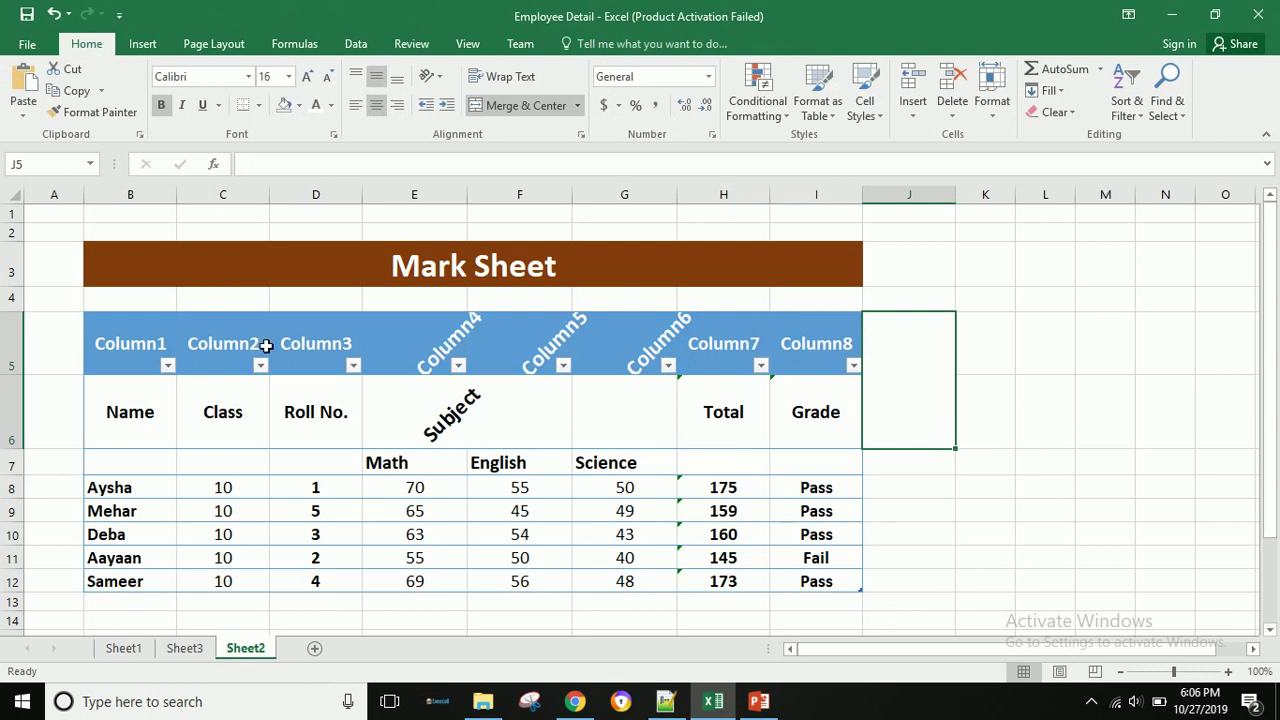
pyautogui.click(157, 350)
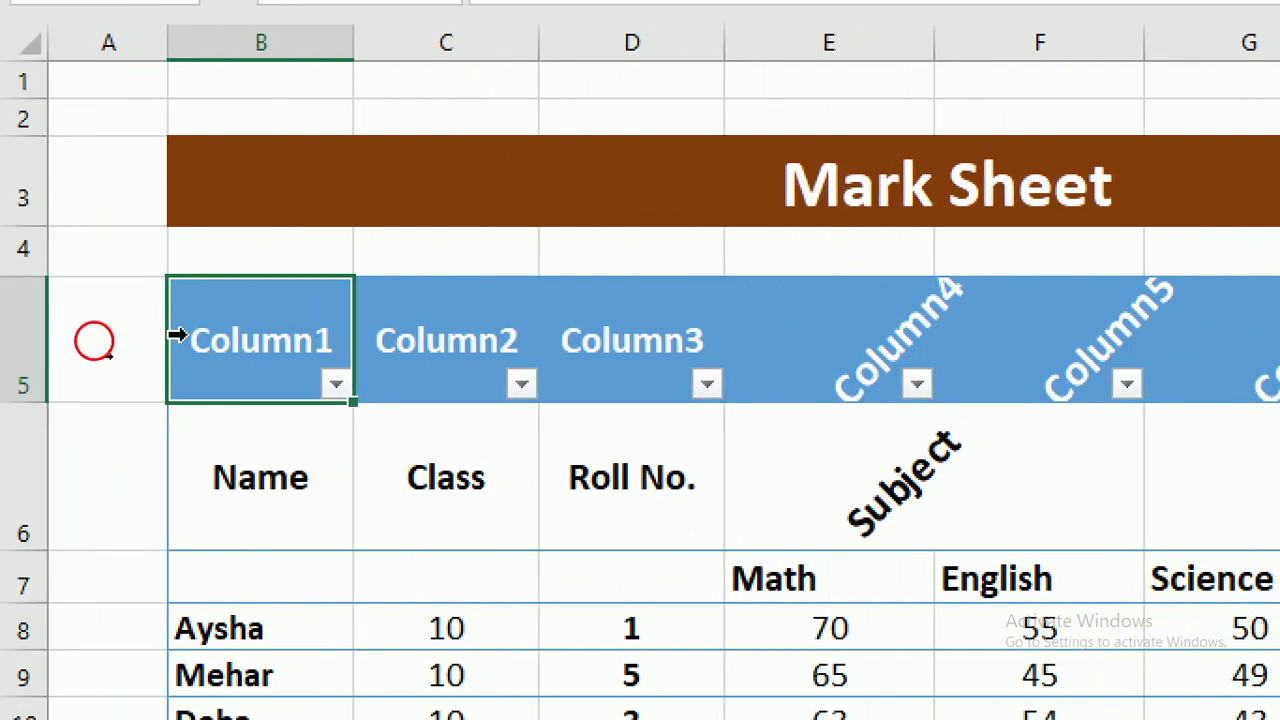
pyautogui.click(176, 336)
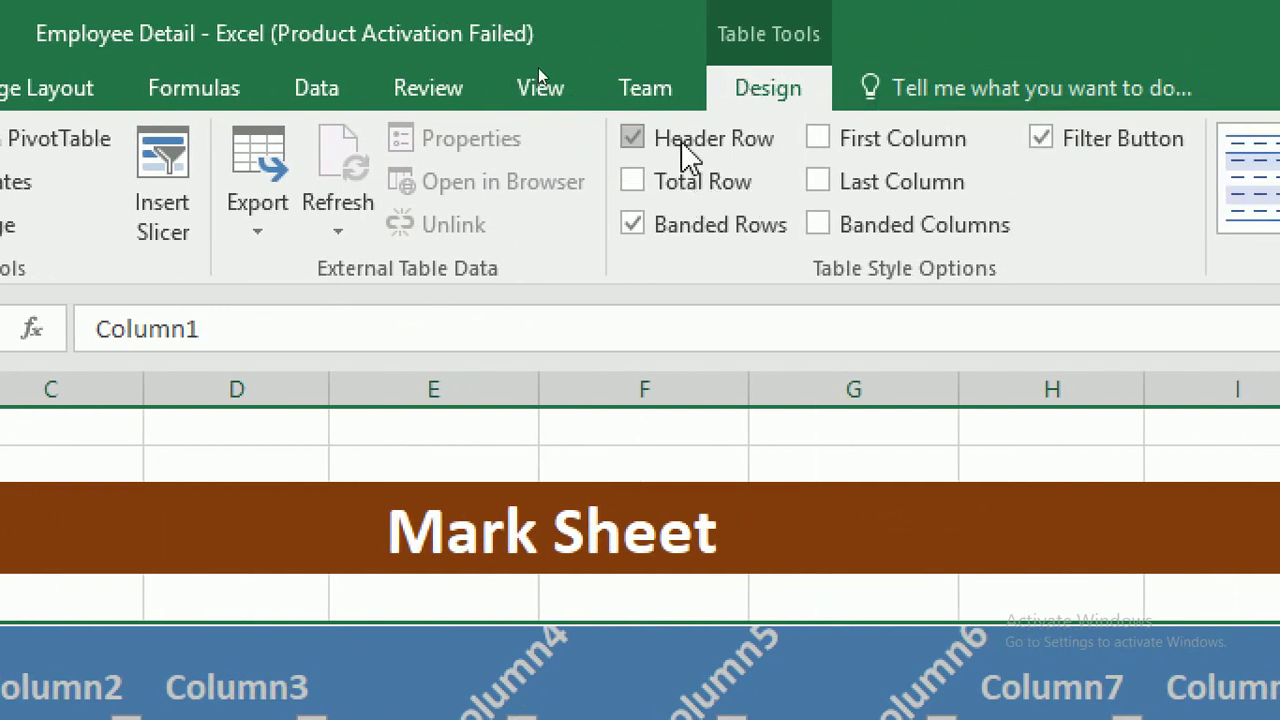
pyautogui.click(681, 137)
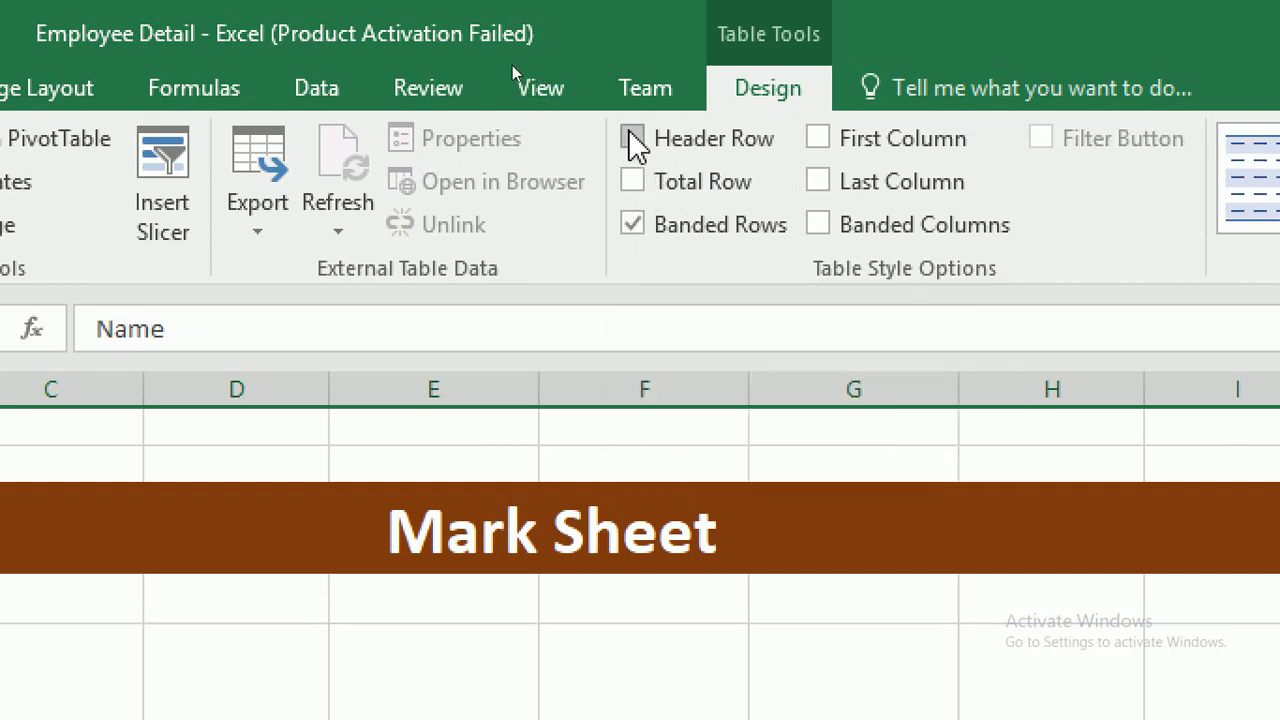
pyautogui.click(632, 140)
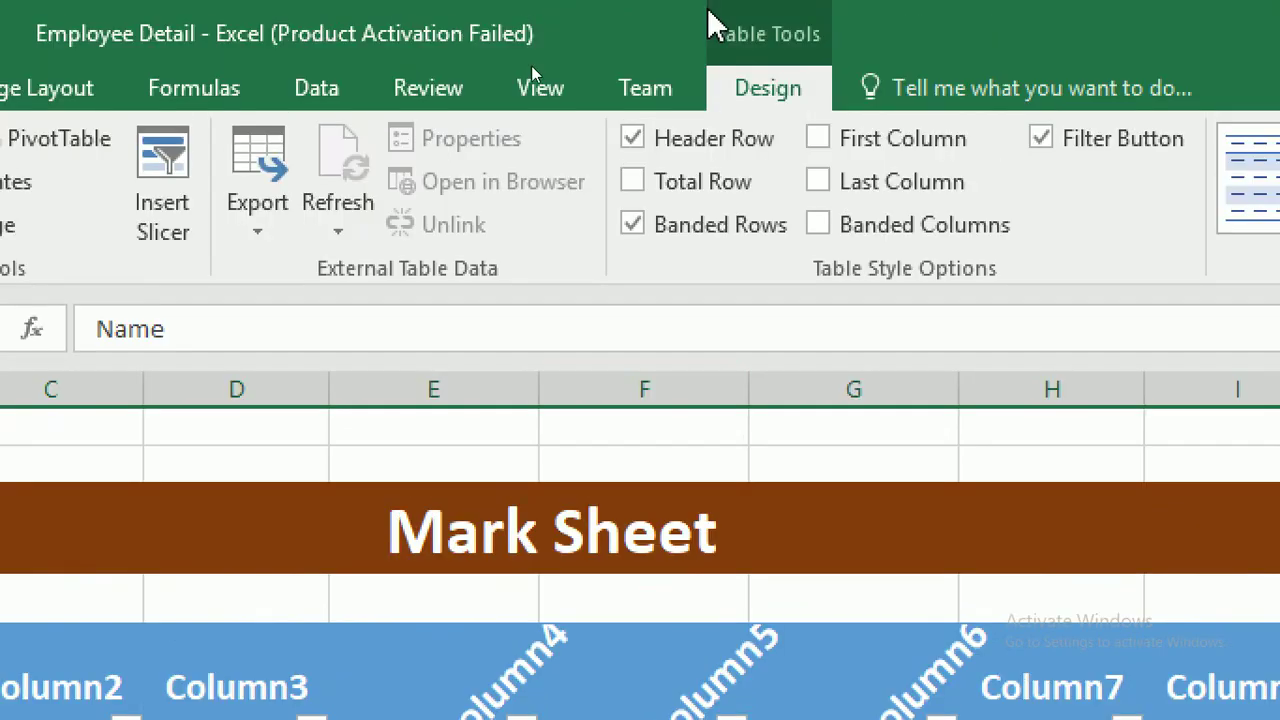
pyautogui.click(644, 142)
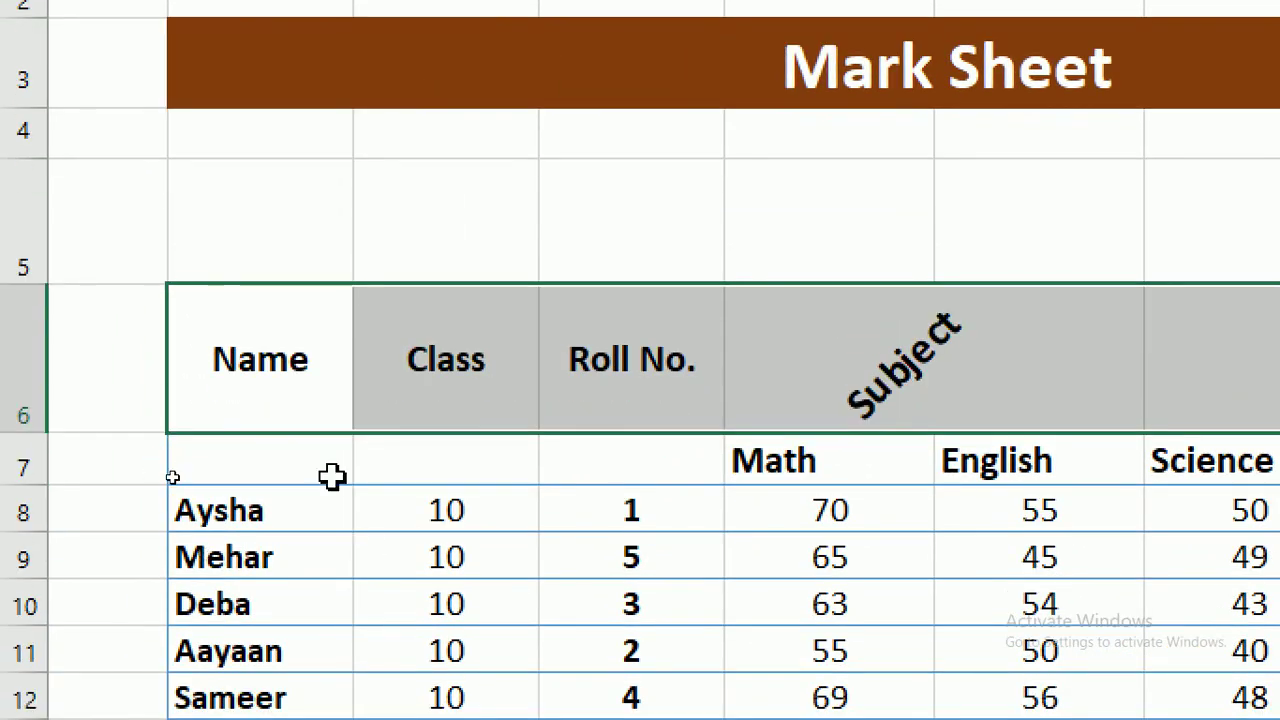
pyautogui.click(332, 477)
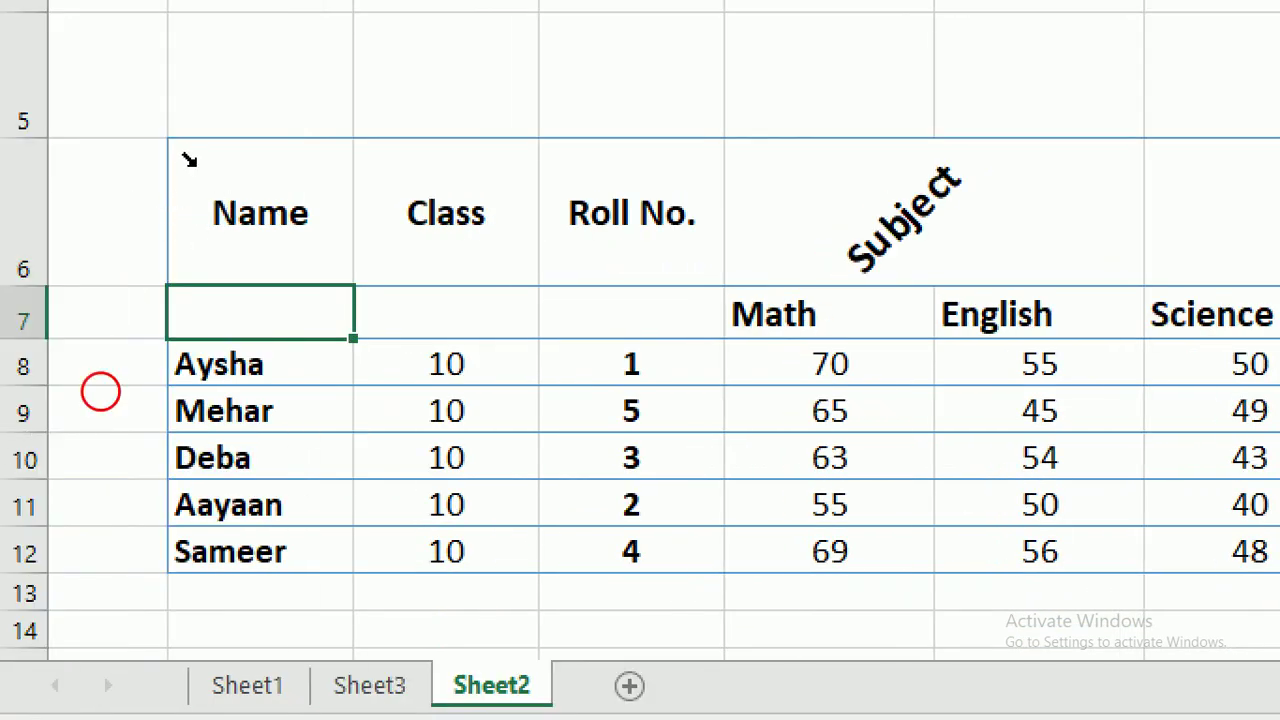
# Apply a dark blue style from the Table Styles gallery to the whole table
pyautogui.click(189, 160)
pyautogui.hotkey('ctrl', 'a')
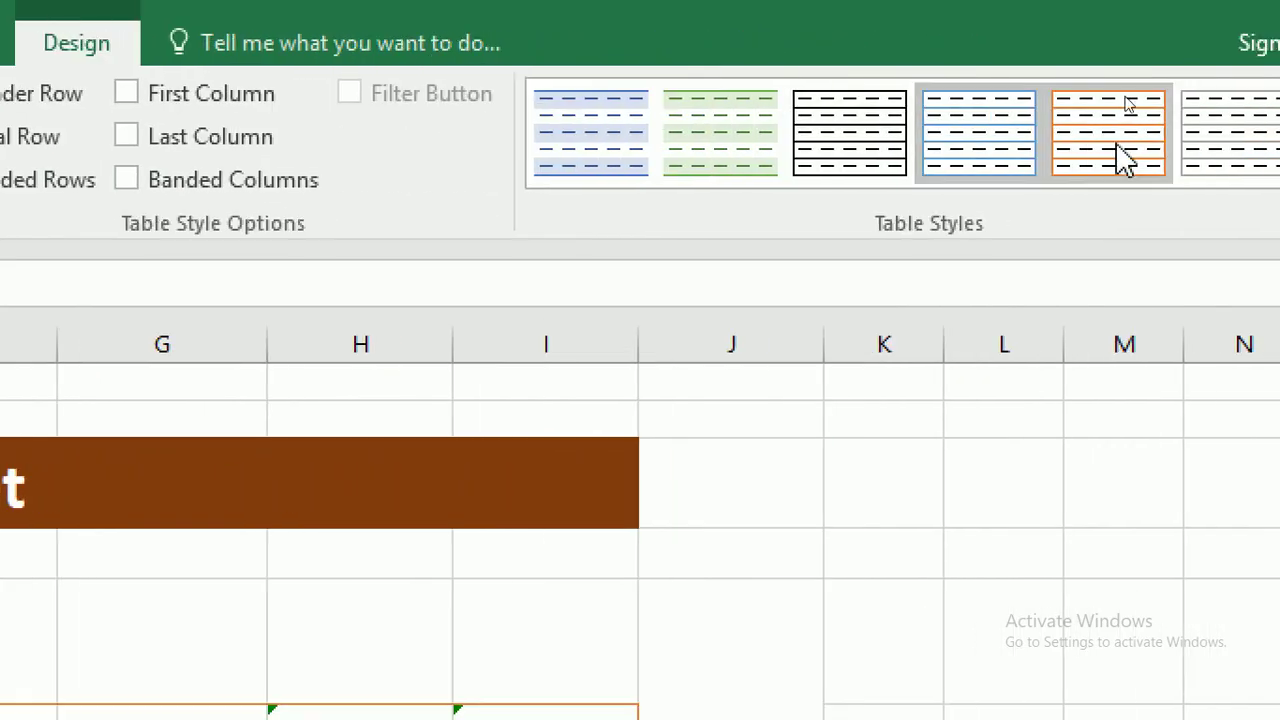
pyautogui.click(1126, 170)
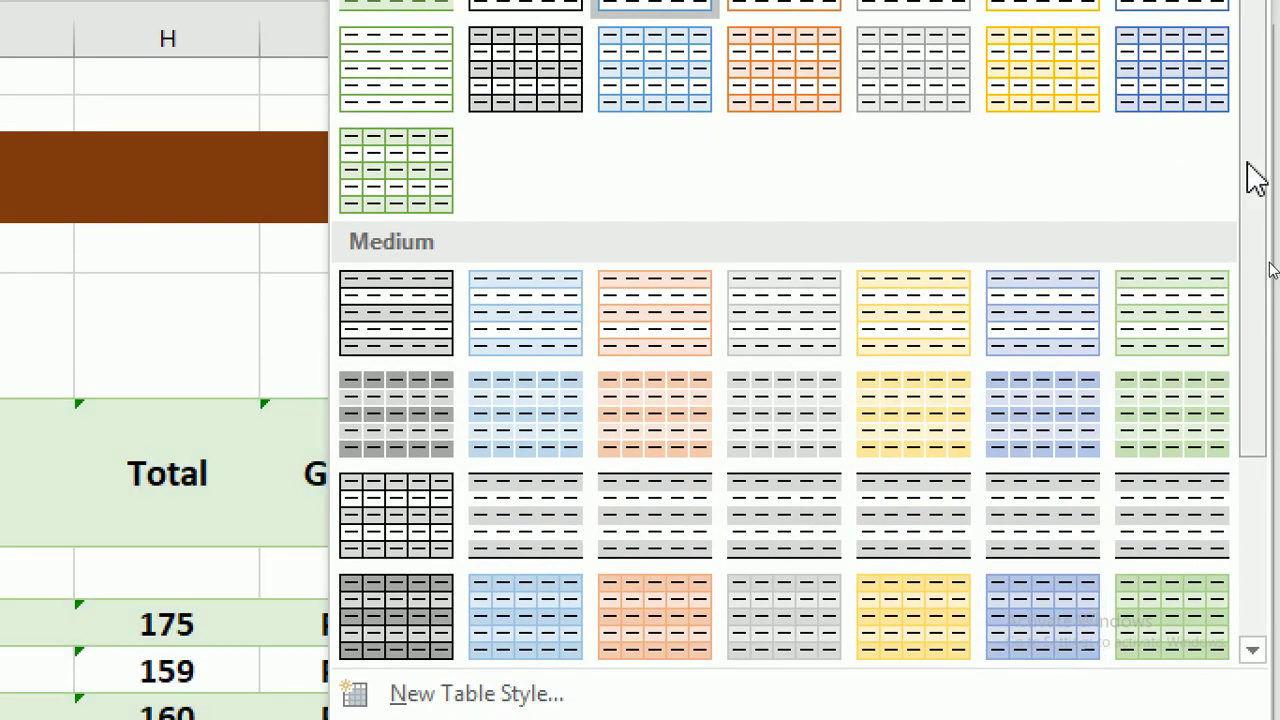
pyautogui.moveTo(1268, 268); pyautogui.dragTo(1250, 537)
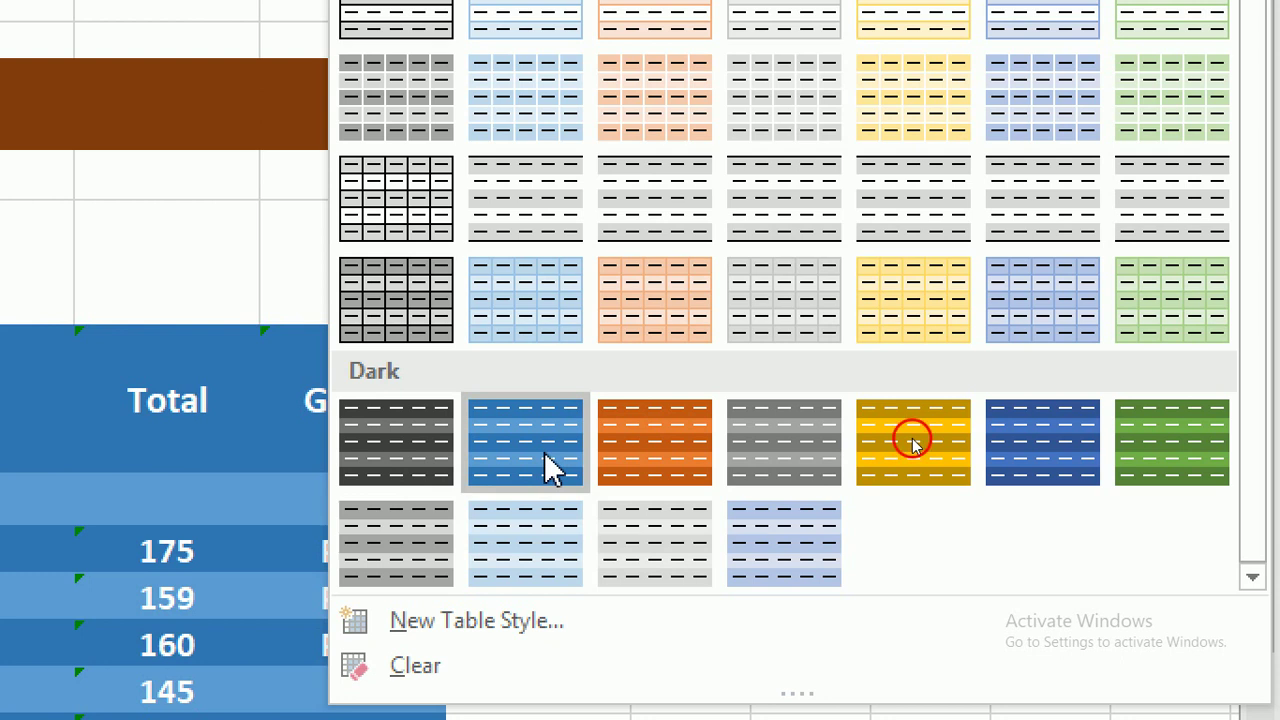
pyautogui.click(546, 456)
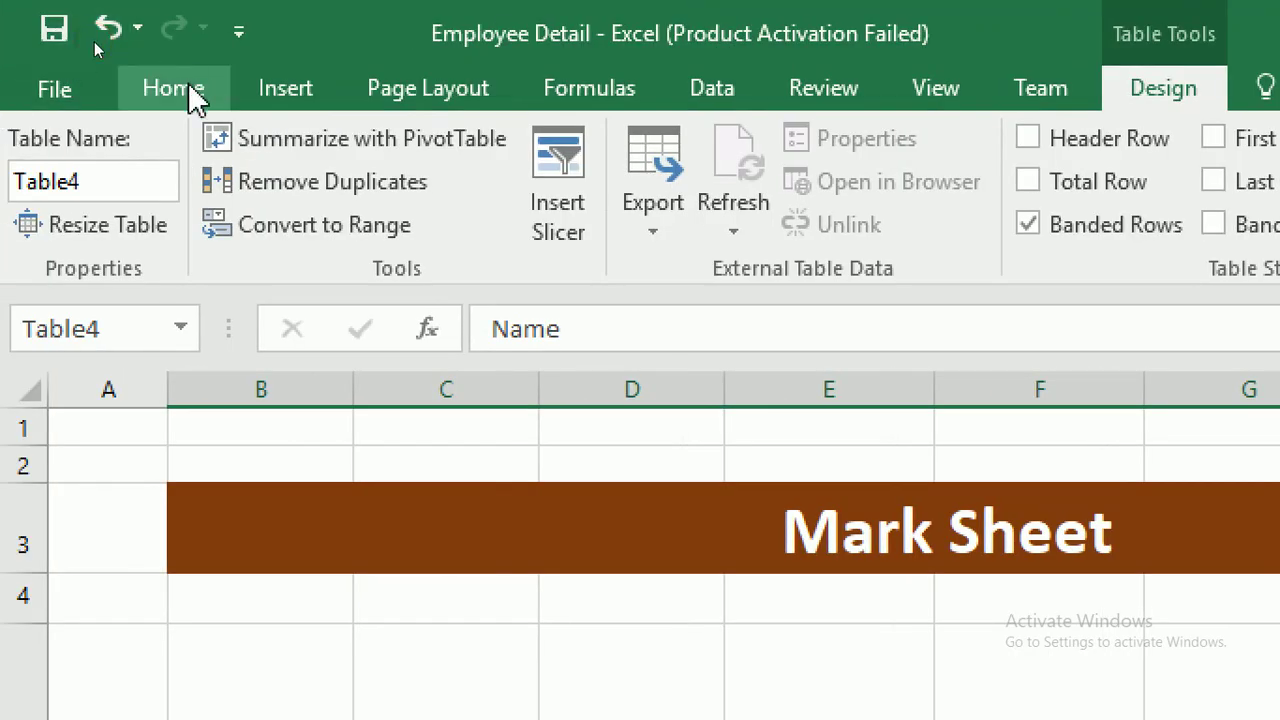
# Switch the table to the gold Table Style Dark option via Format as Table
pyautogui.click(173, 88)
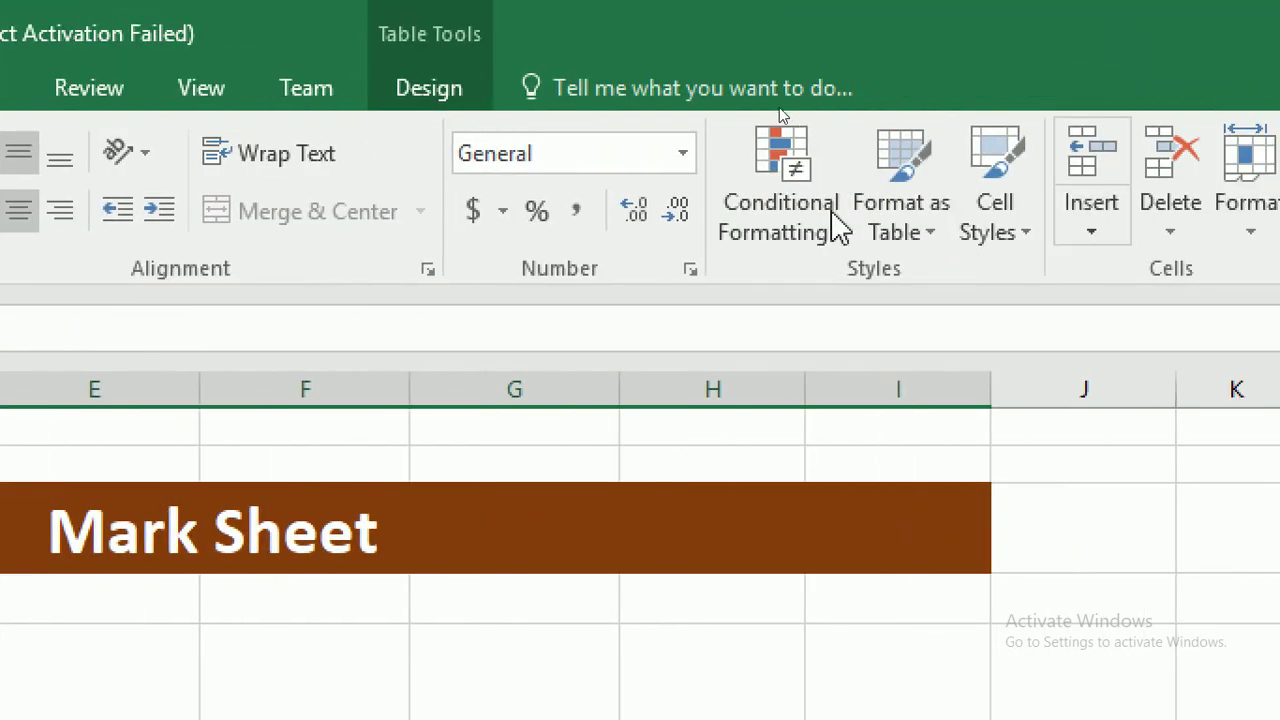
pyautogui.click(920, 233)
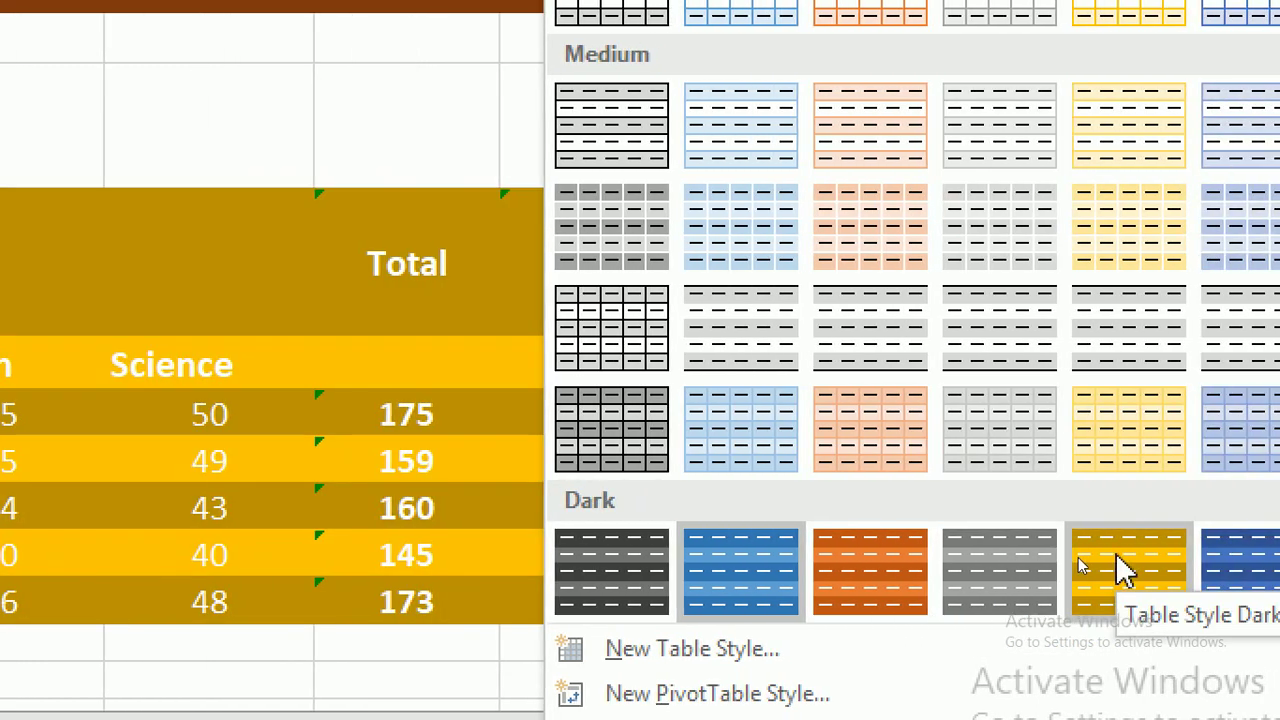
pyautogui.click(1115, 552)
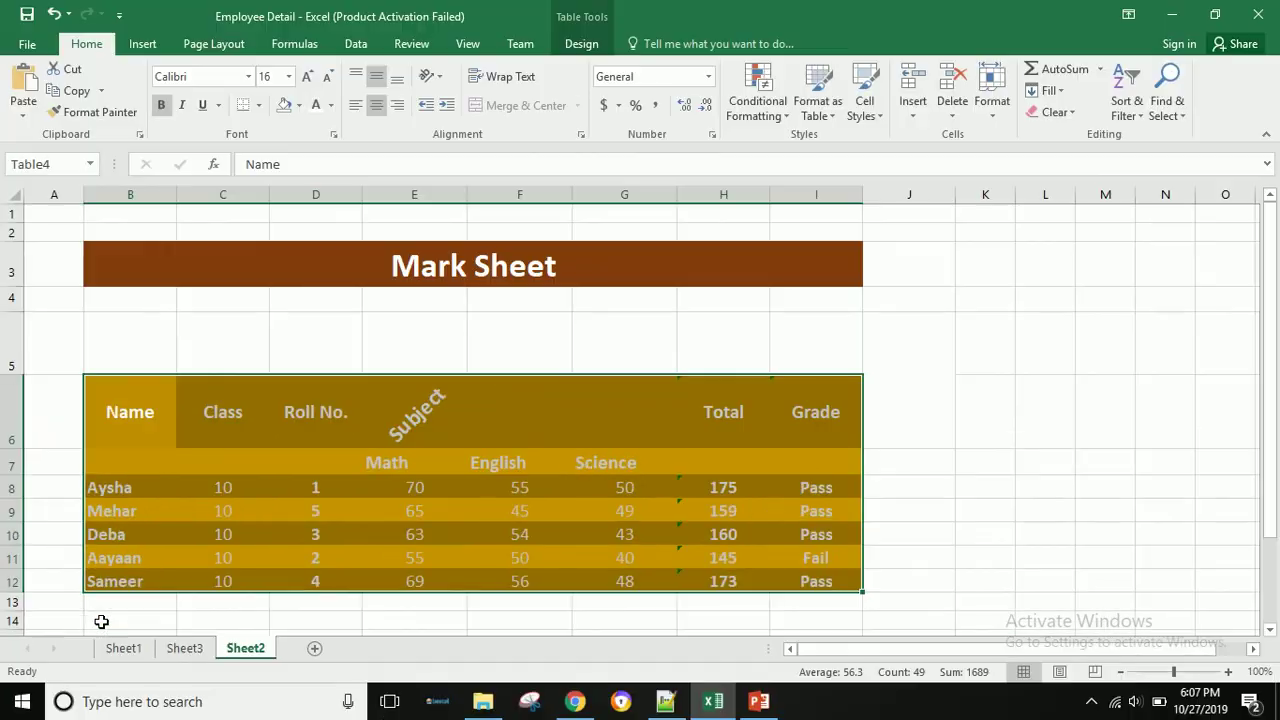
pyautogui.hotkey('ctrl', 'q')
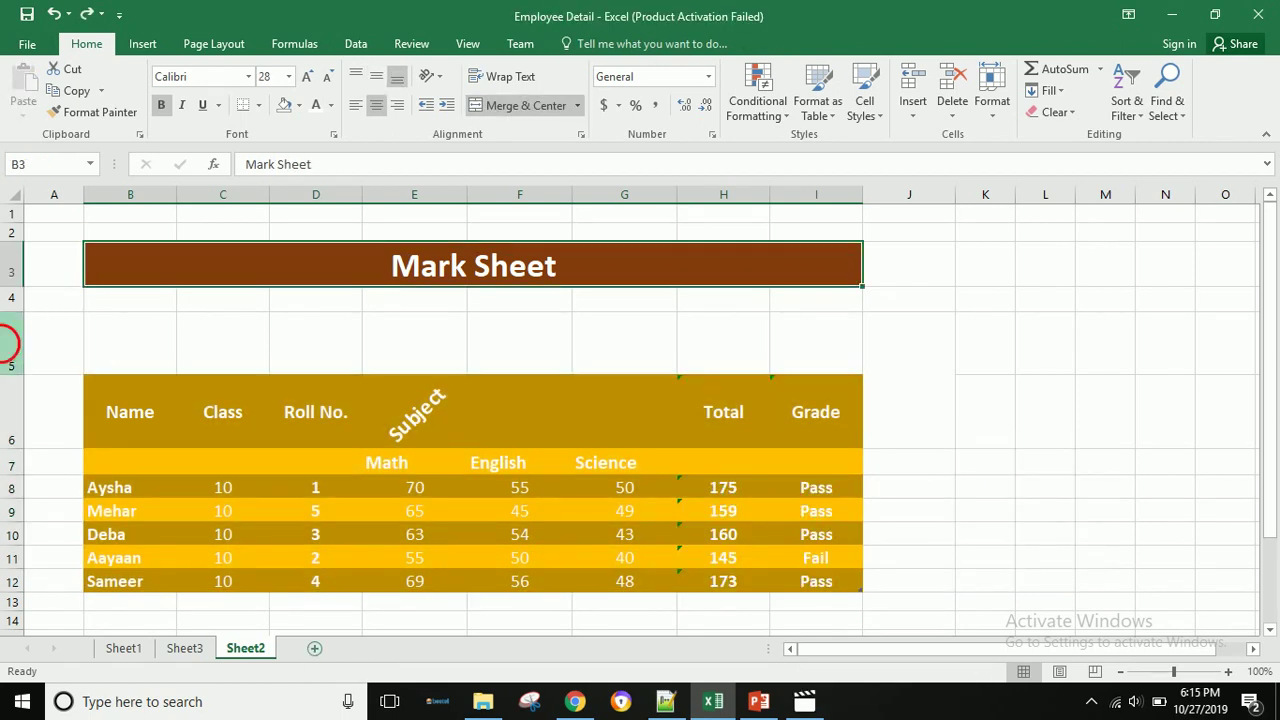
pyautogui.click(12, 340)
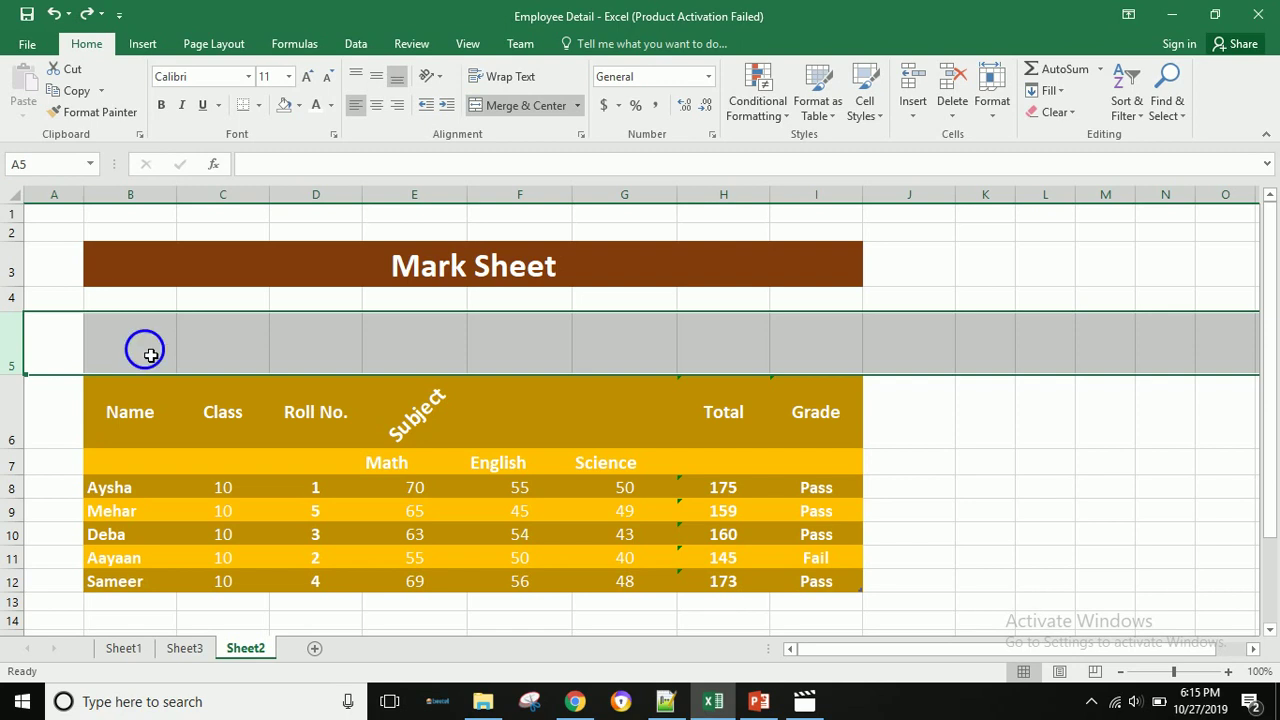
pyautogui.rightClick(150, 355)
pyautogui.click(190, 503)
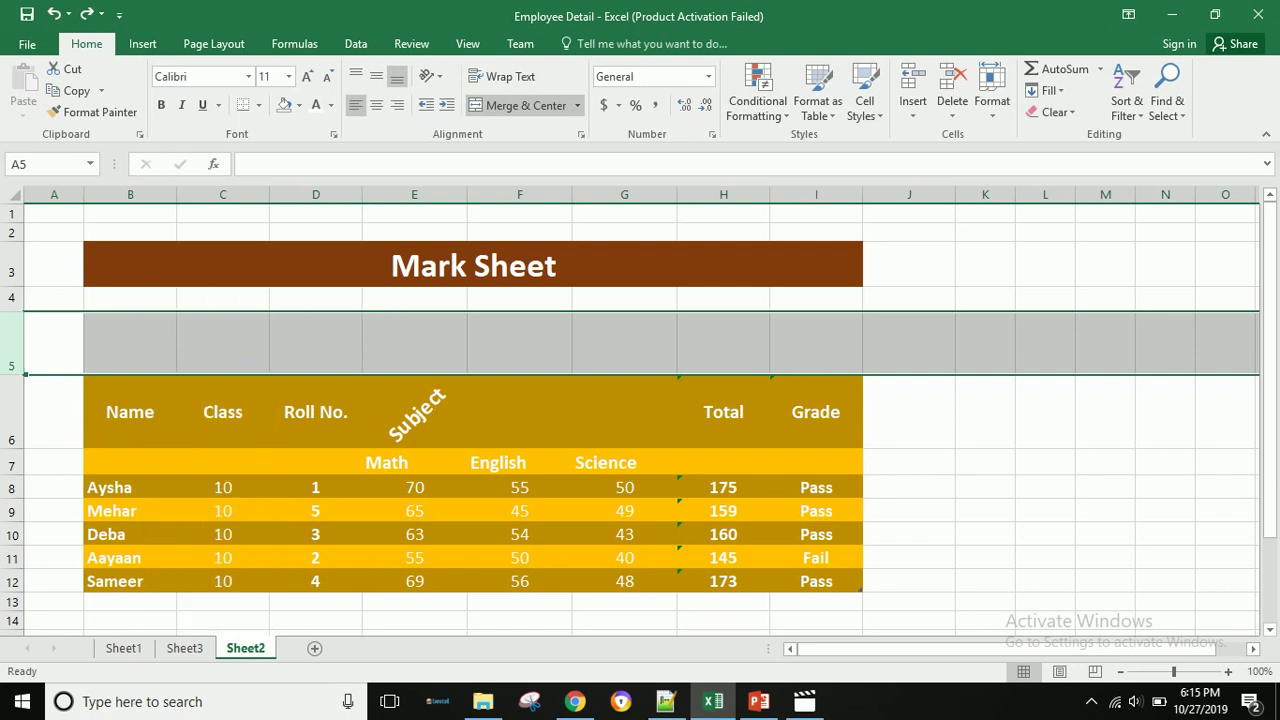
pyautogui.click(511, 409)
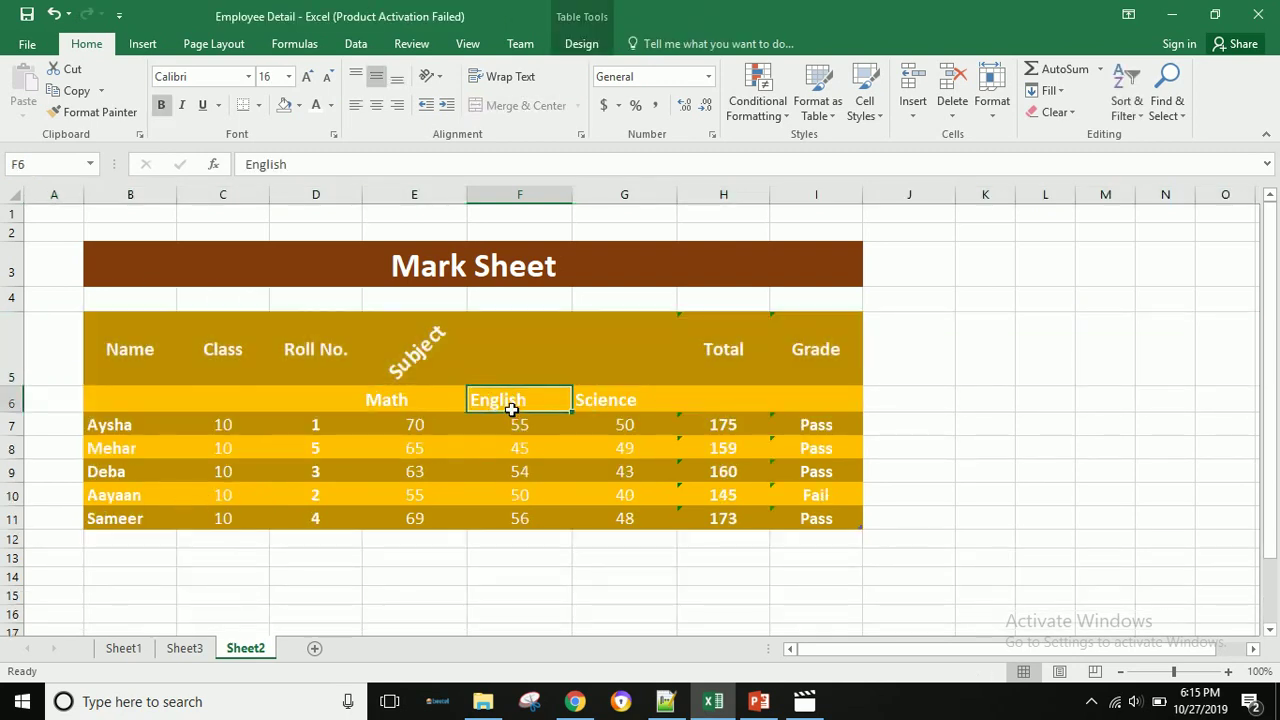
pyautogui.click(120, 345)
pyautogui.click(105, 341)
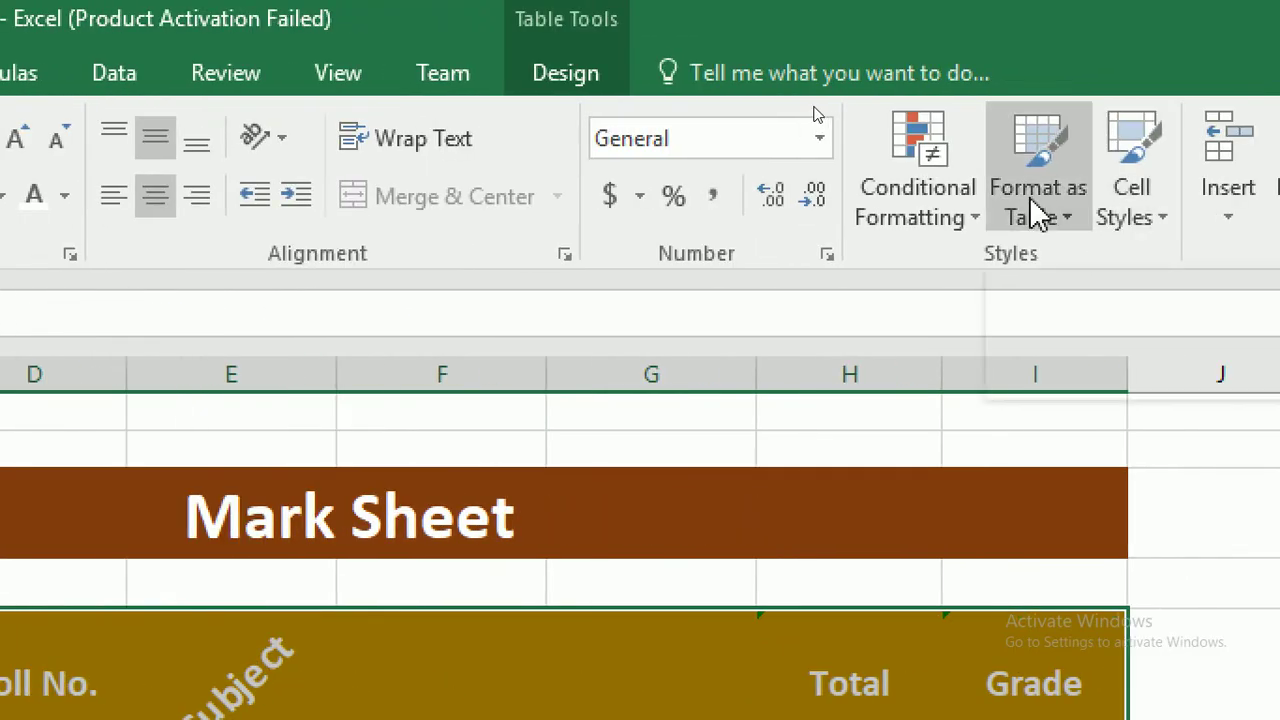
# Create a new table style named 'Created by me' and format its Whole Table element
pyautogui.click(1030, 198)
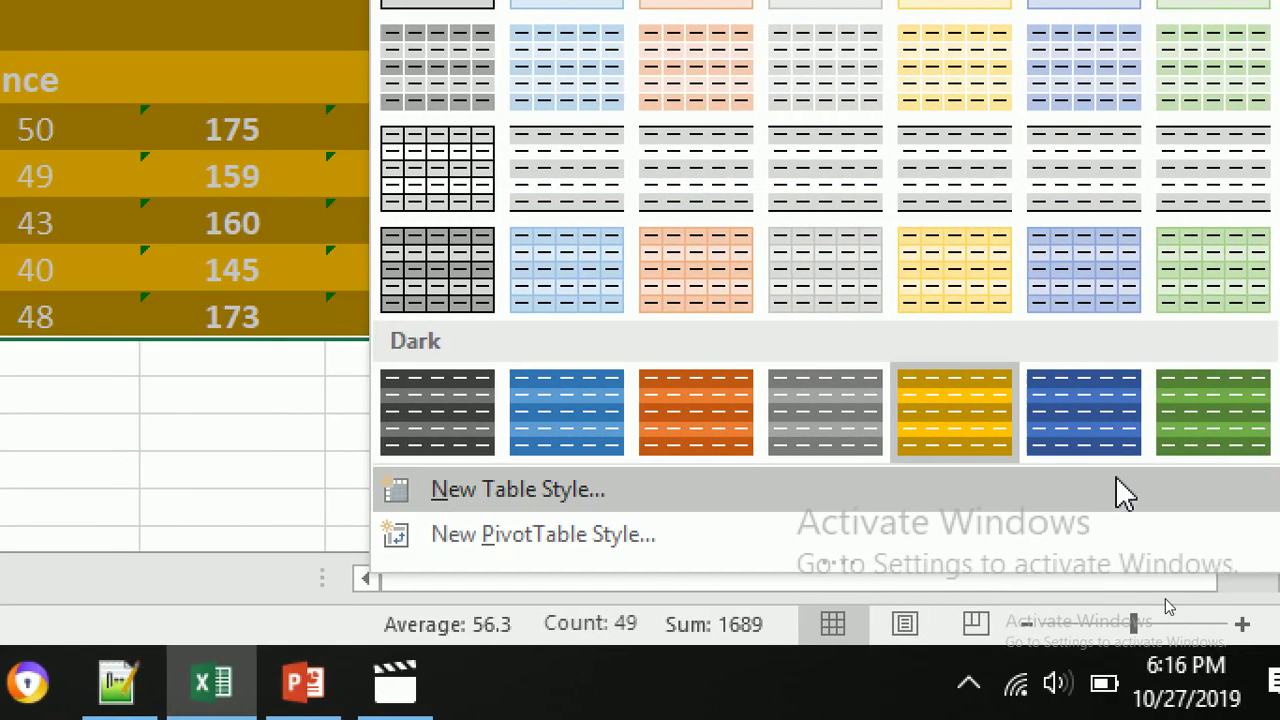
pyautogui.click(1120, 490)
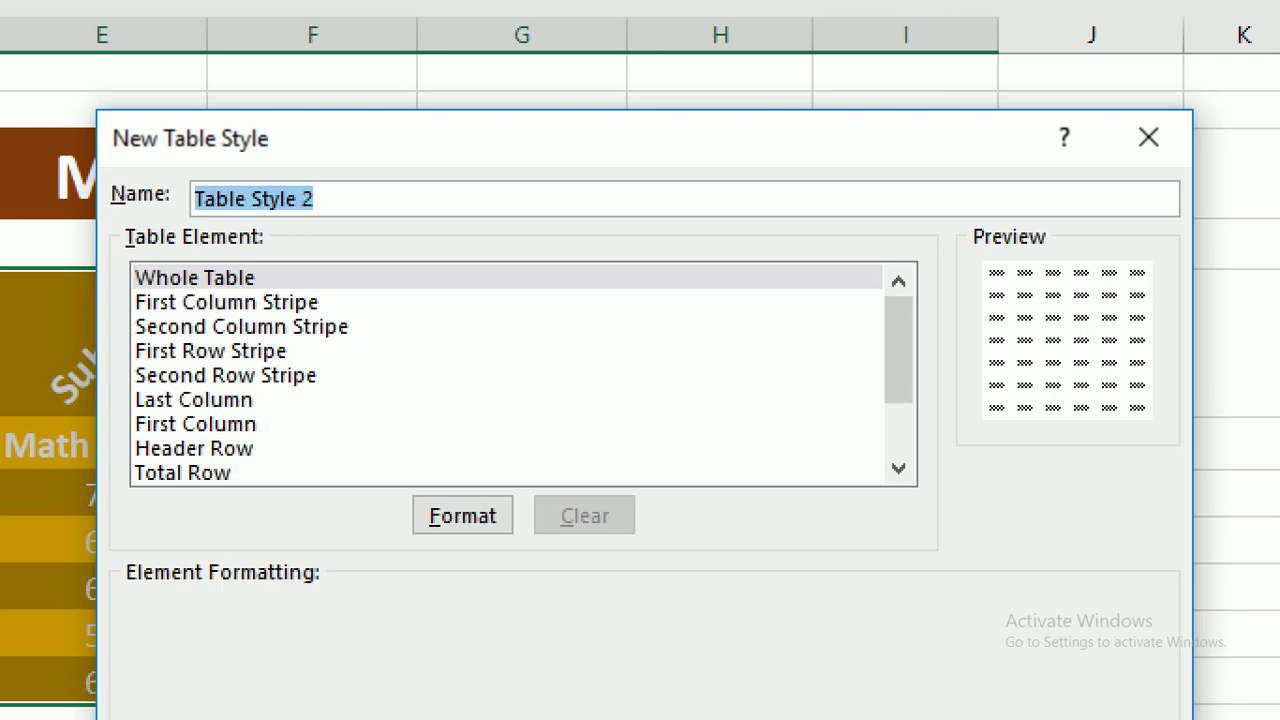
pyautogui.write('Created by me')
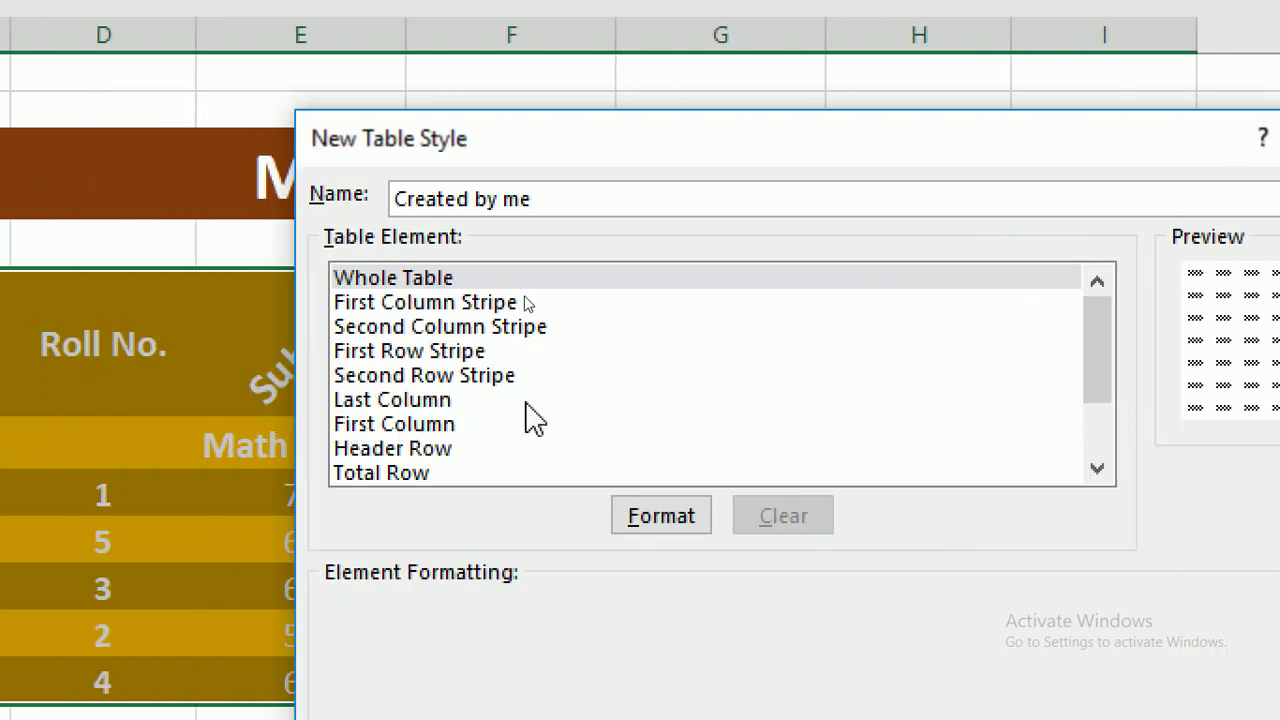
pyautogui.click(437, 280)
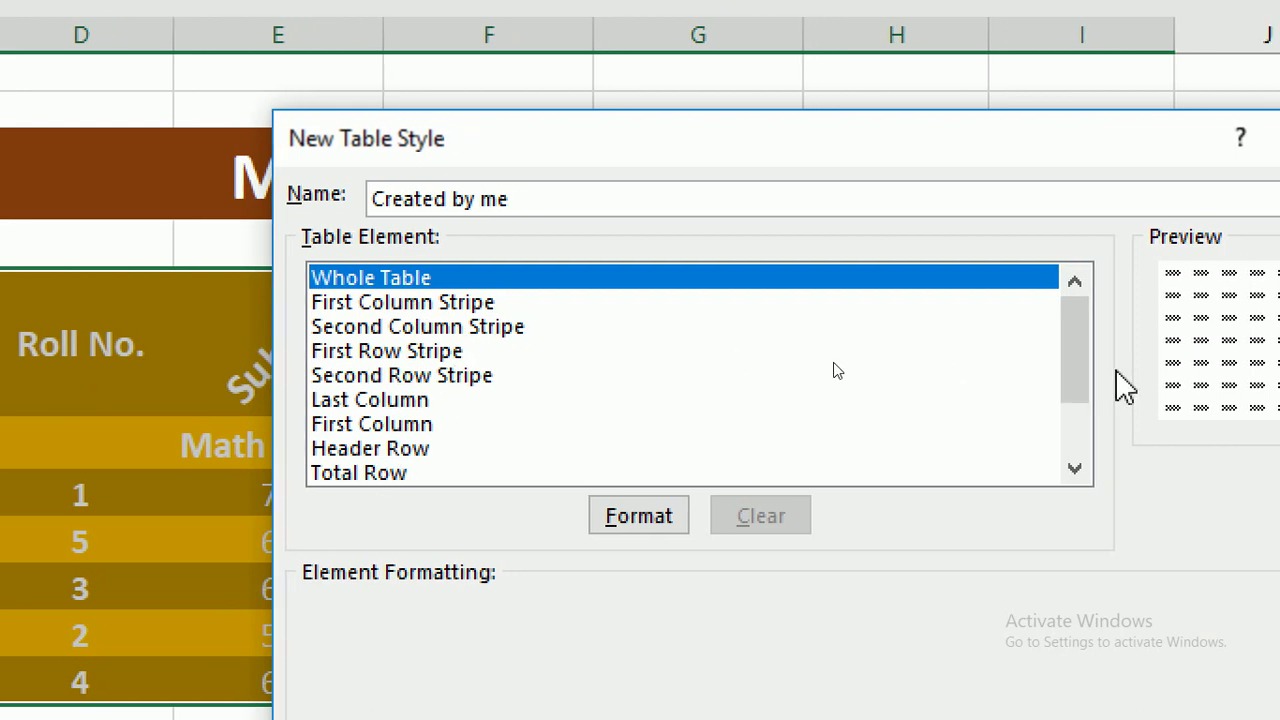
pyautogui.moveTo(1082, 354); pyautogui.dragTo(1081, 410)
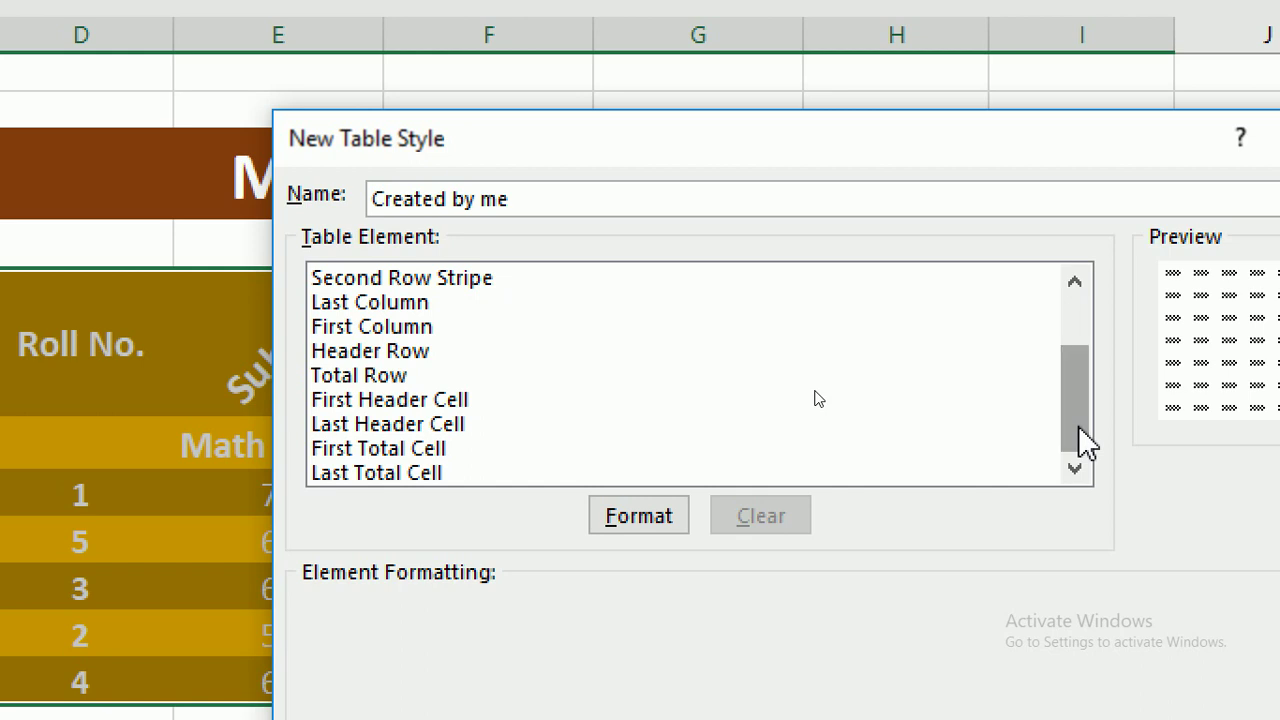
pyautogui.moveTo(1080, 428); pyautogui.dragTo(1080, 368)
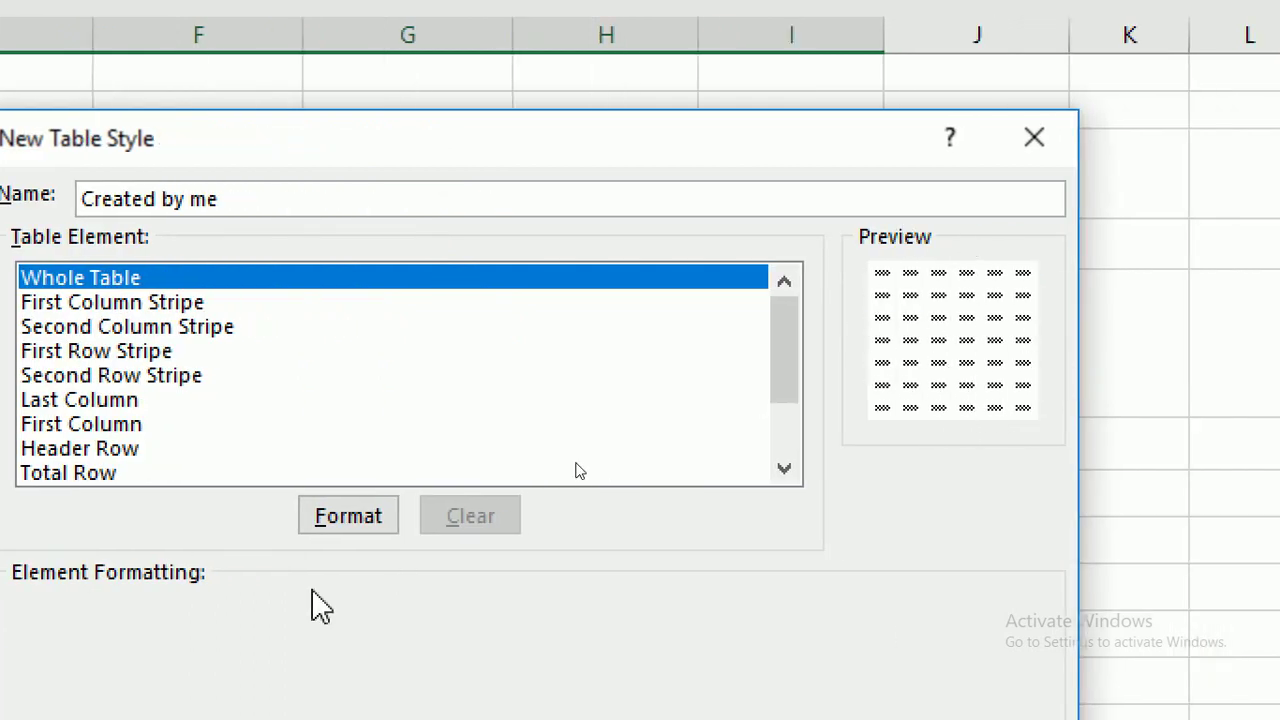
pyautogui.click(330, 518)
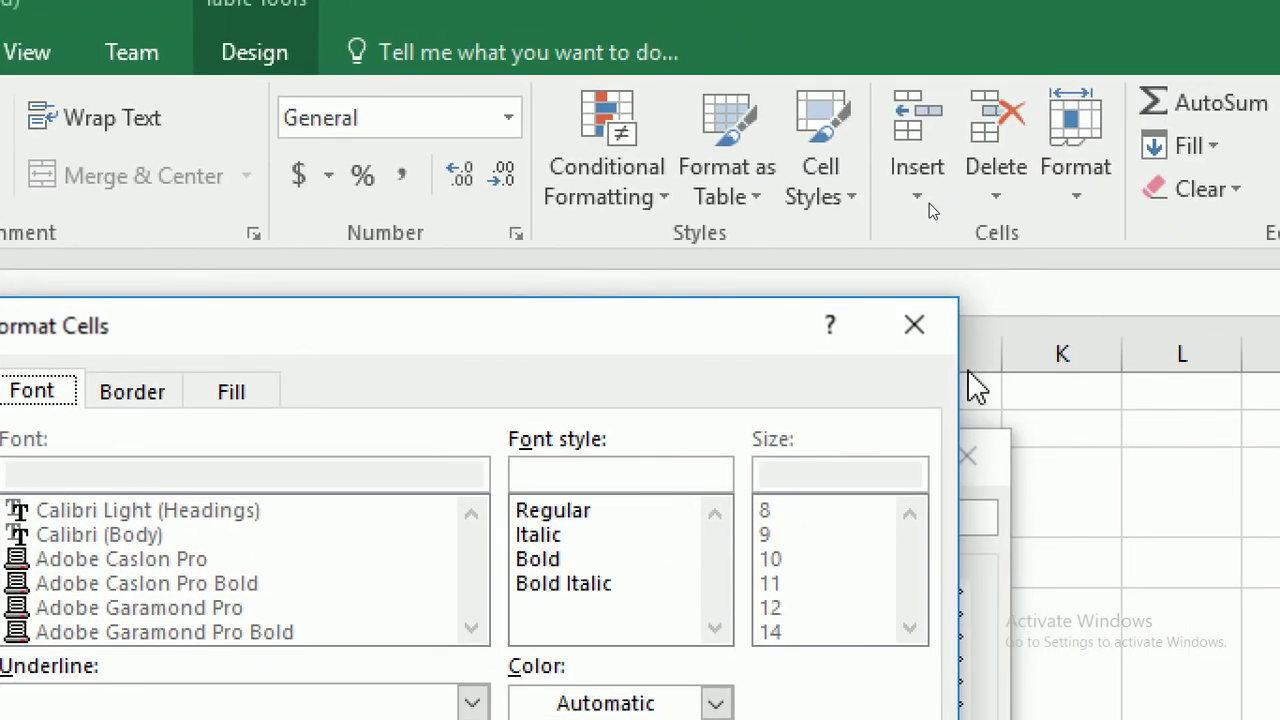
# Set the Whole Table font style to Bold in Format Cells
pyautogui.click(918, 328)
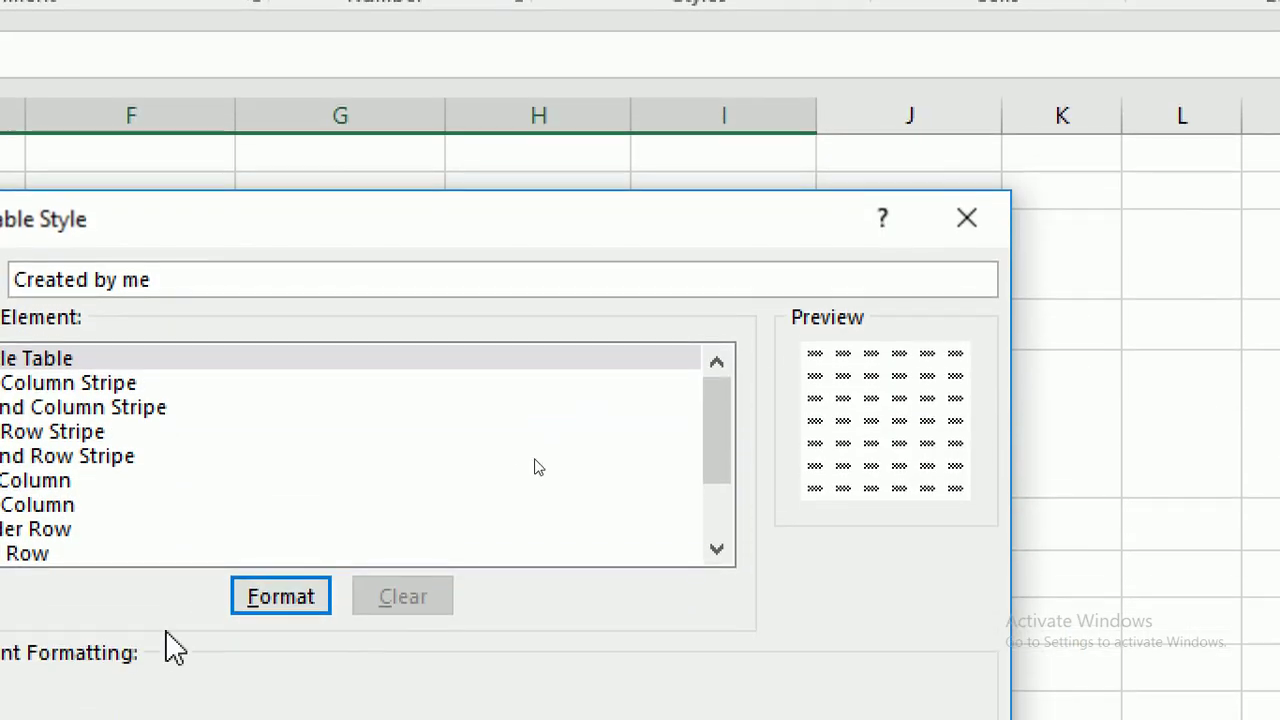
pyautogui.click(245, 600)
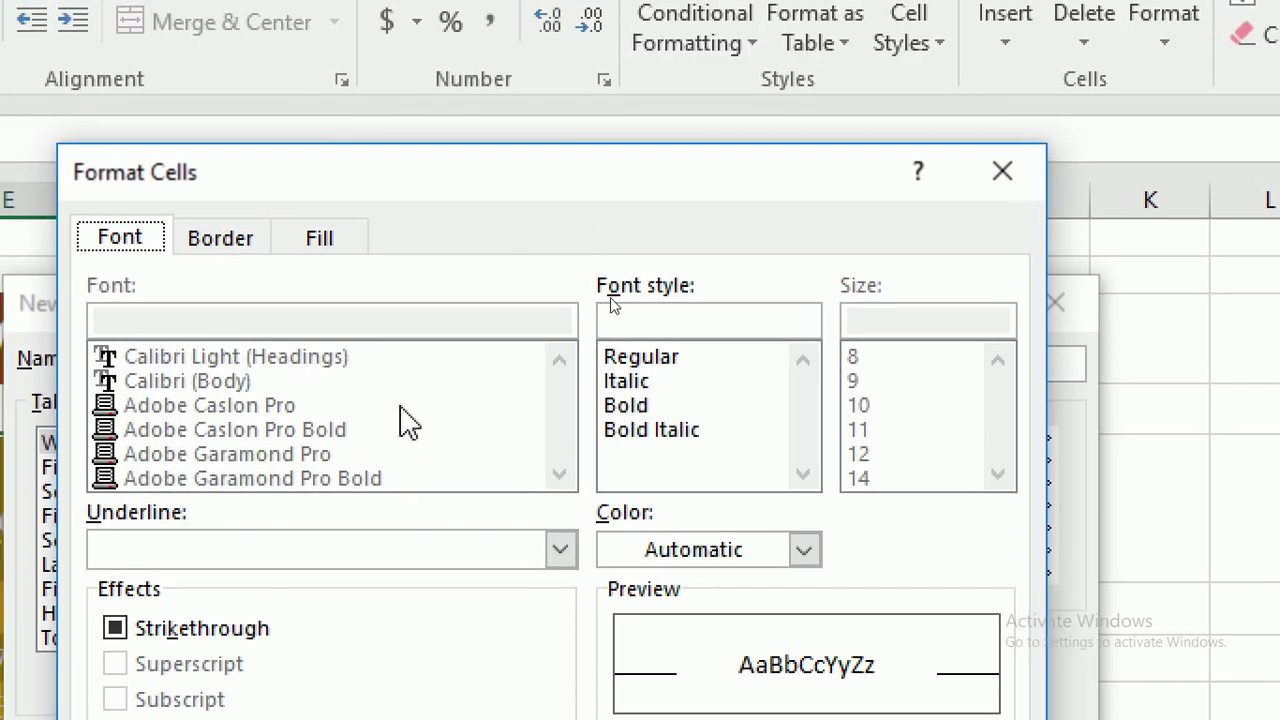
pyautogui.click(649, 408)
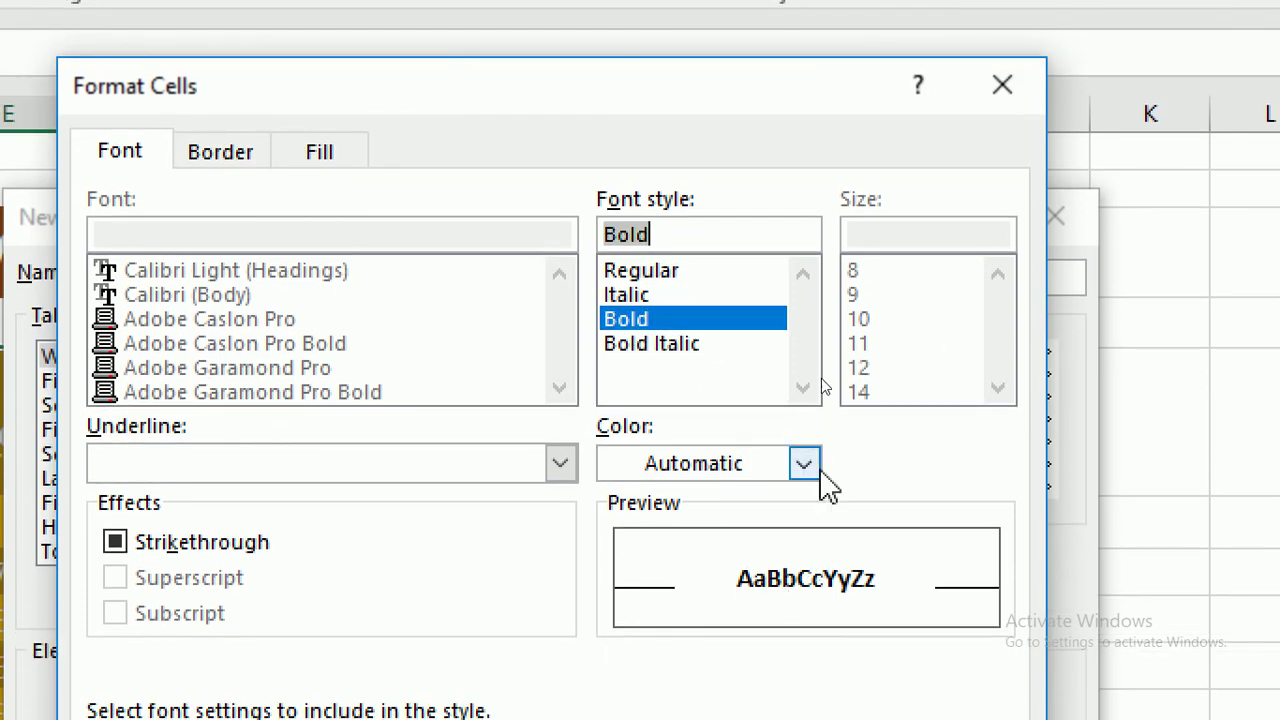
pyautogui.click(805, 463)
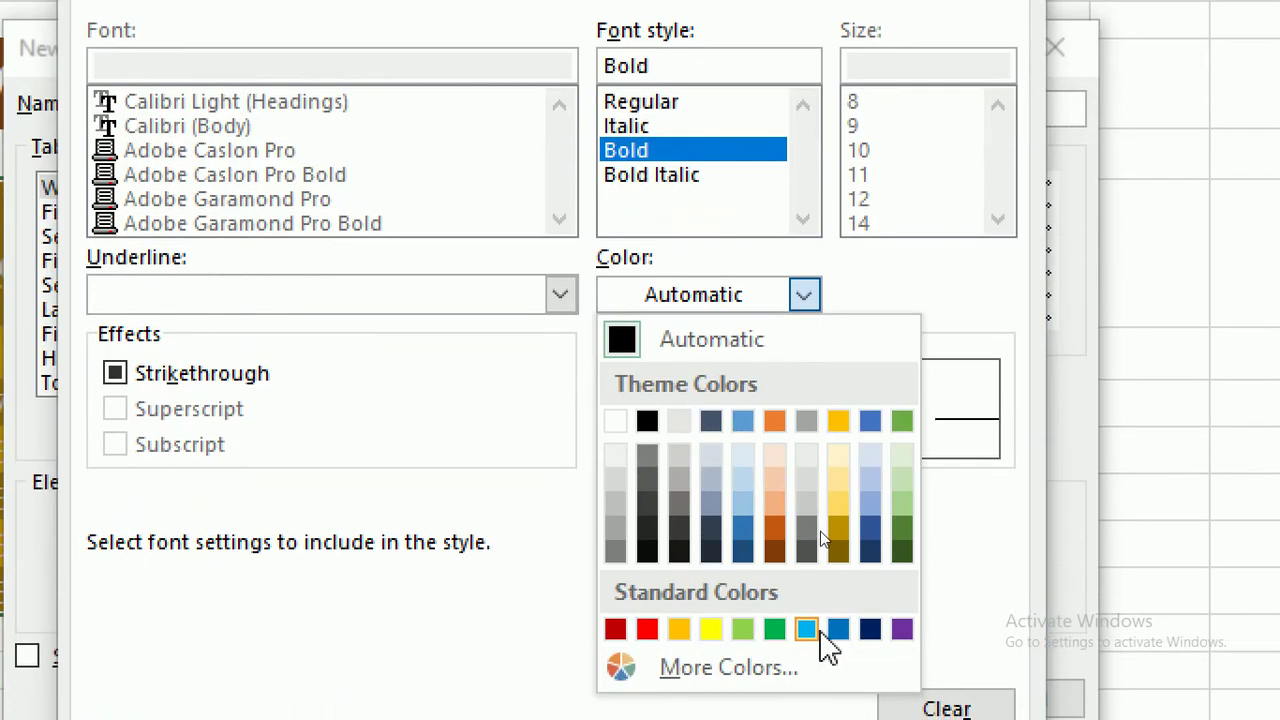
# Make the font dark blue and choose a medium solid blue border line
pyautogui.click(870, 628)
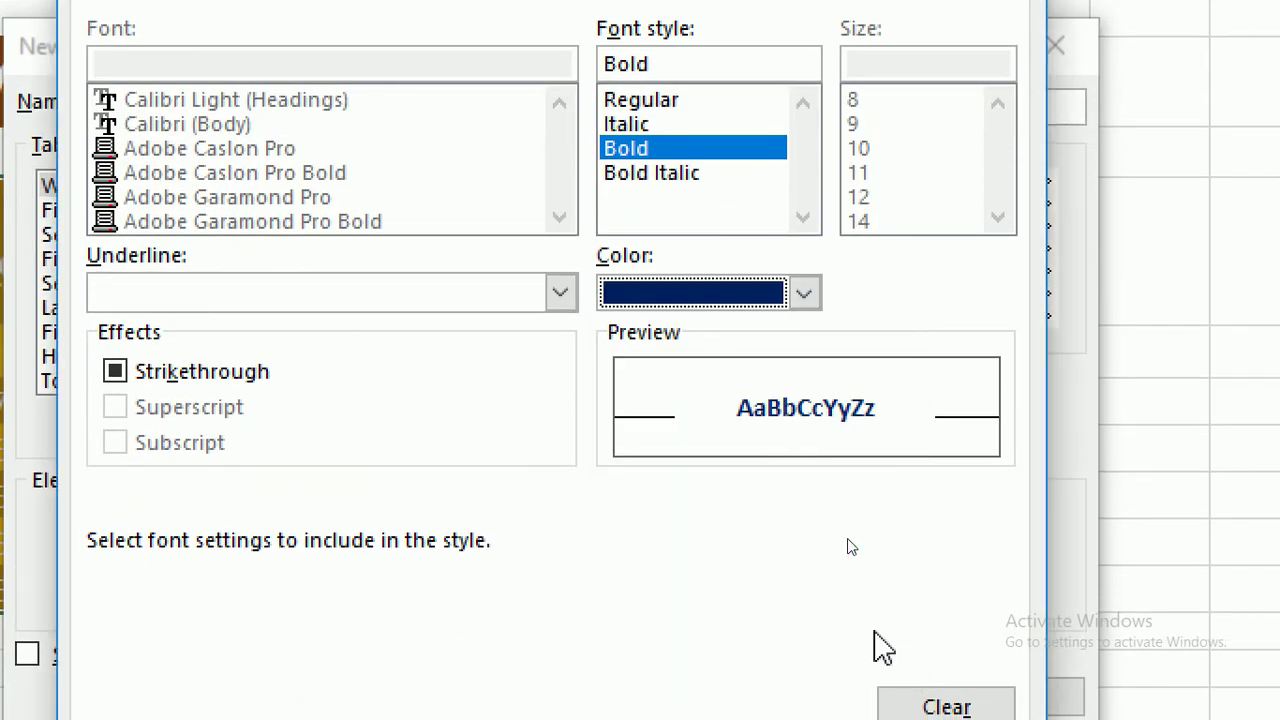
pyautogui.click(245, 160)
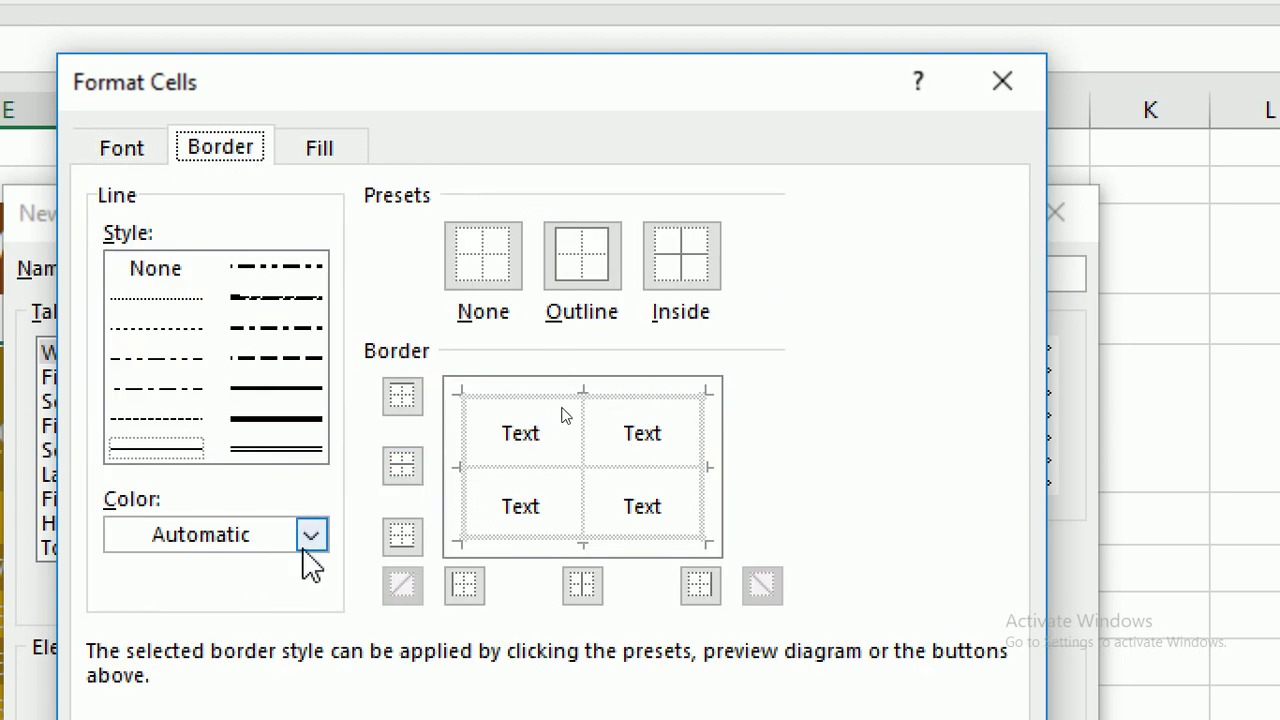
pyautogui.click(303, 403)
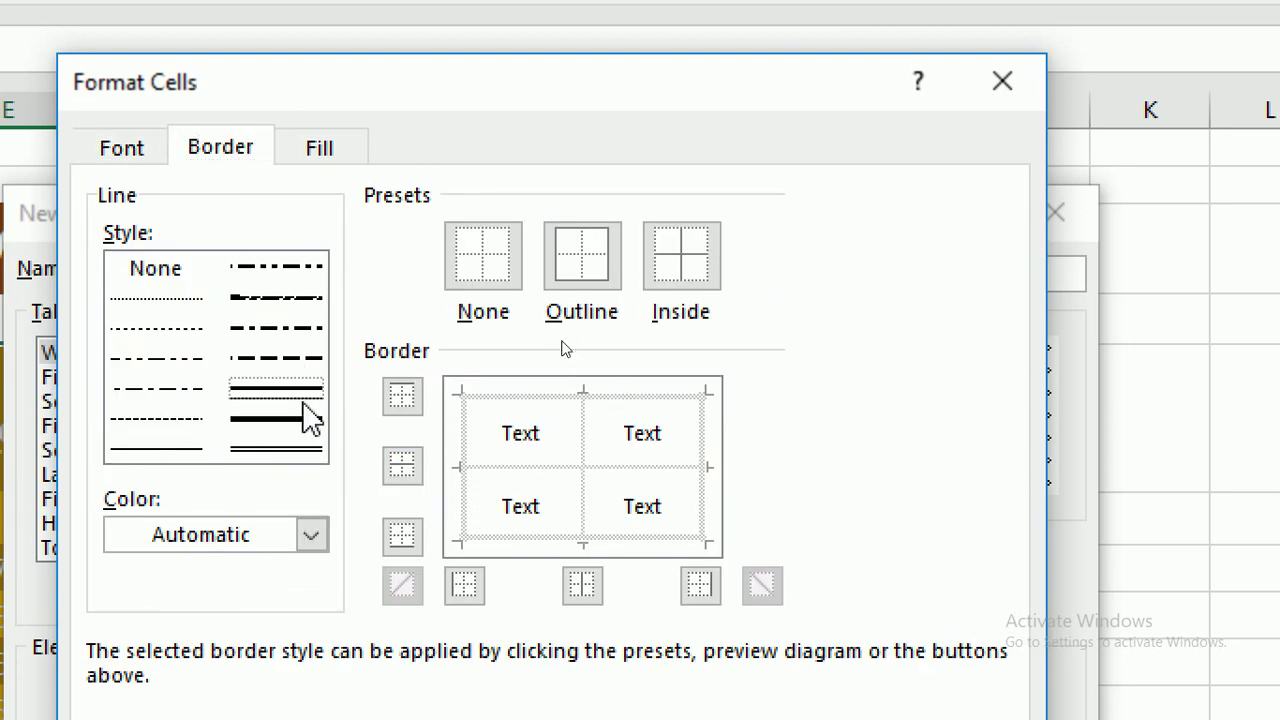
pyautogui.click(314, 538)
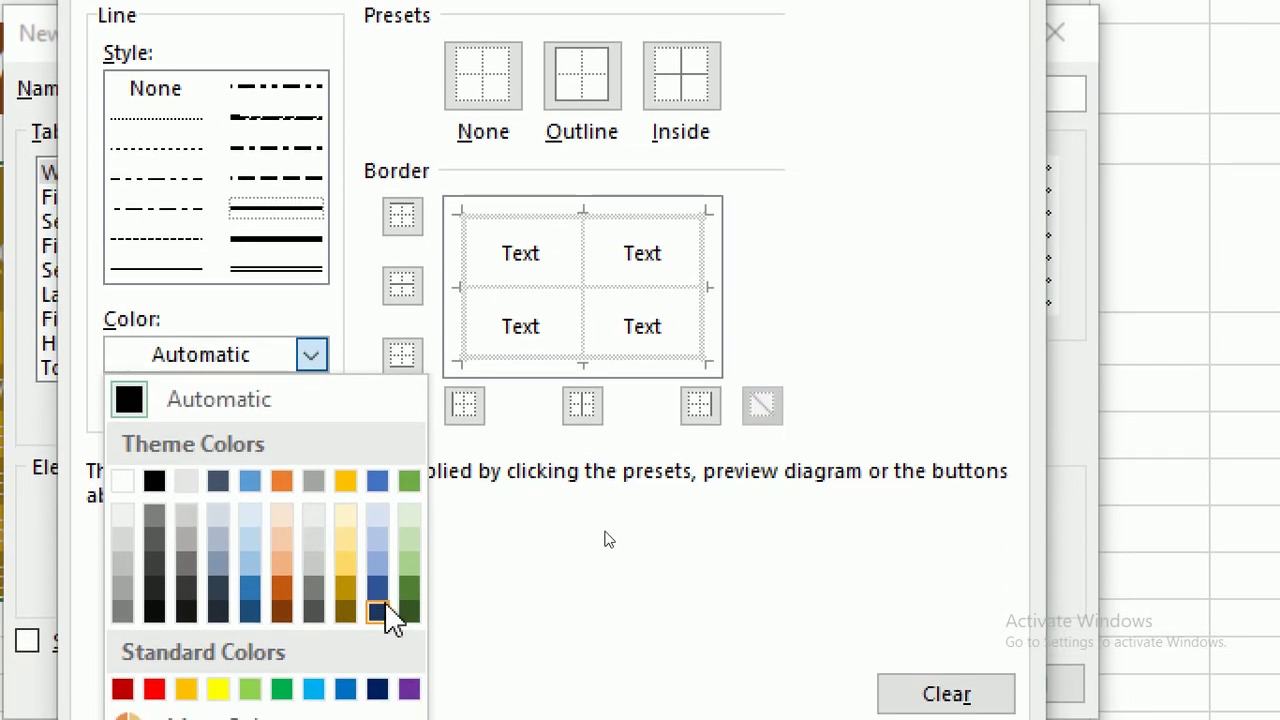
pyautogui.click(376, 585)
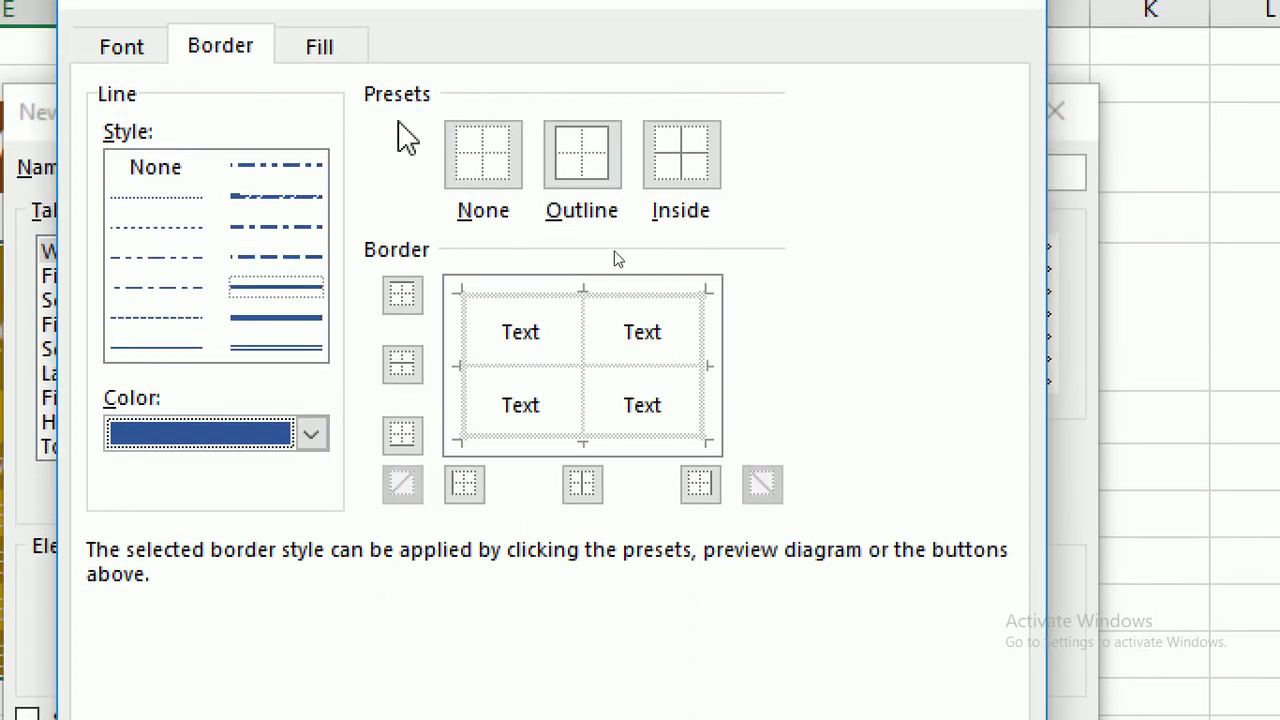
# Apply the Outline and Inside border presets and confirm the formatting
pyautogui.click(600, 168)
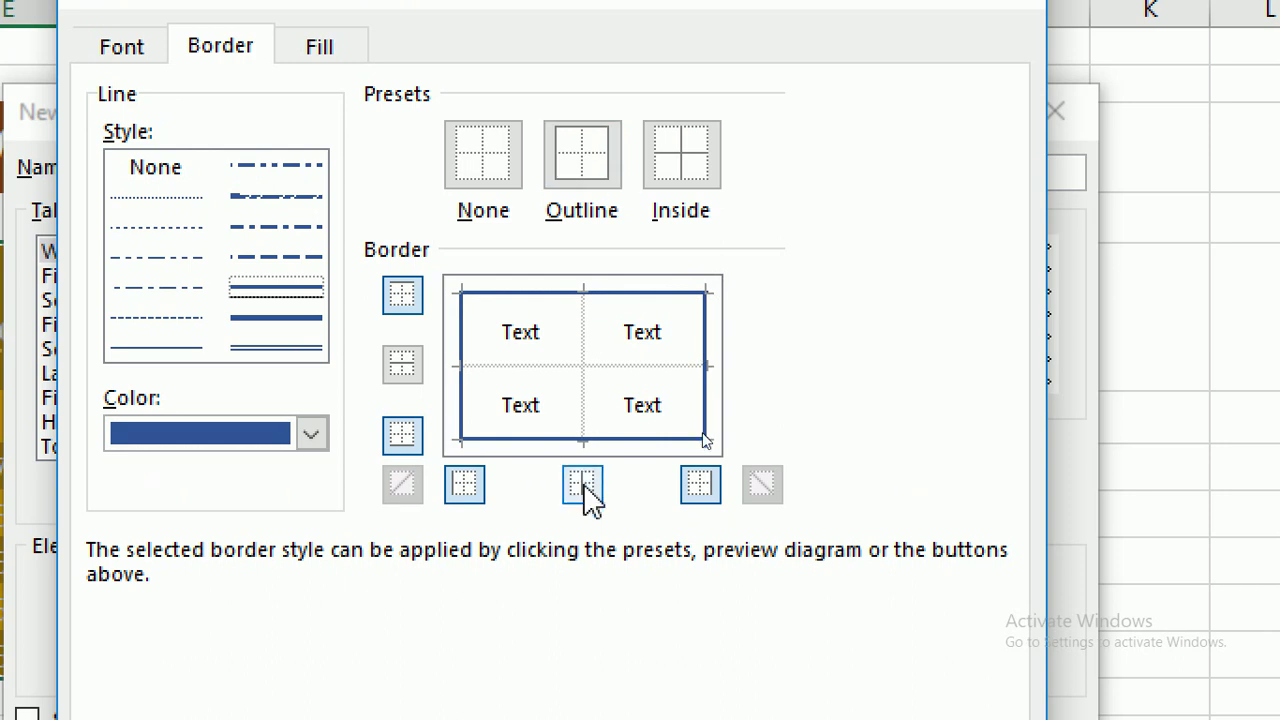
pyautogui.click(405, 365)
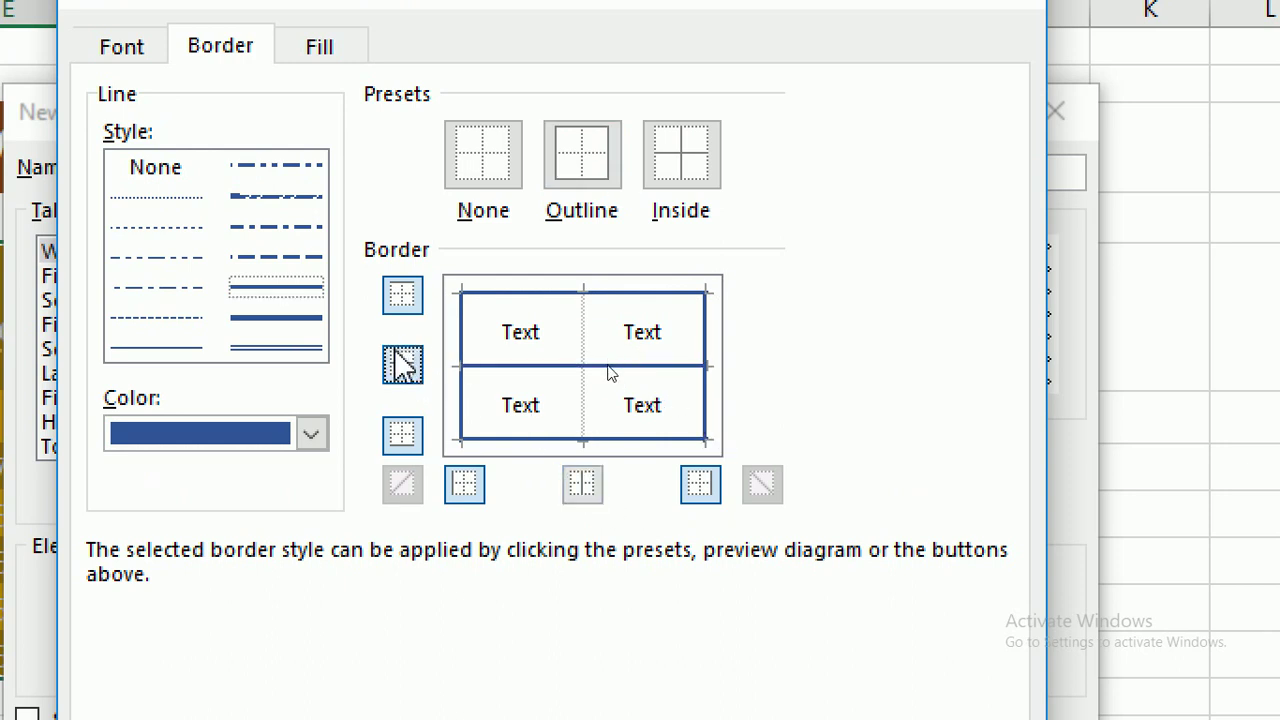
pyautogui.click(609, 370)
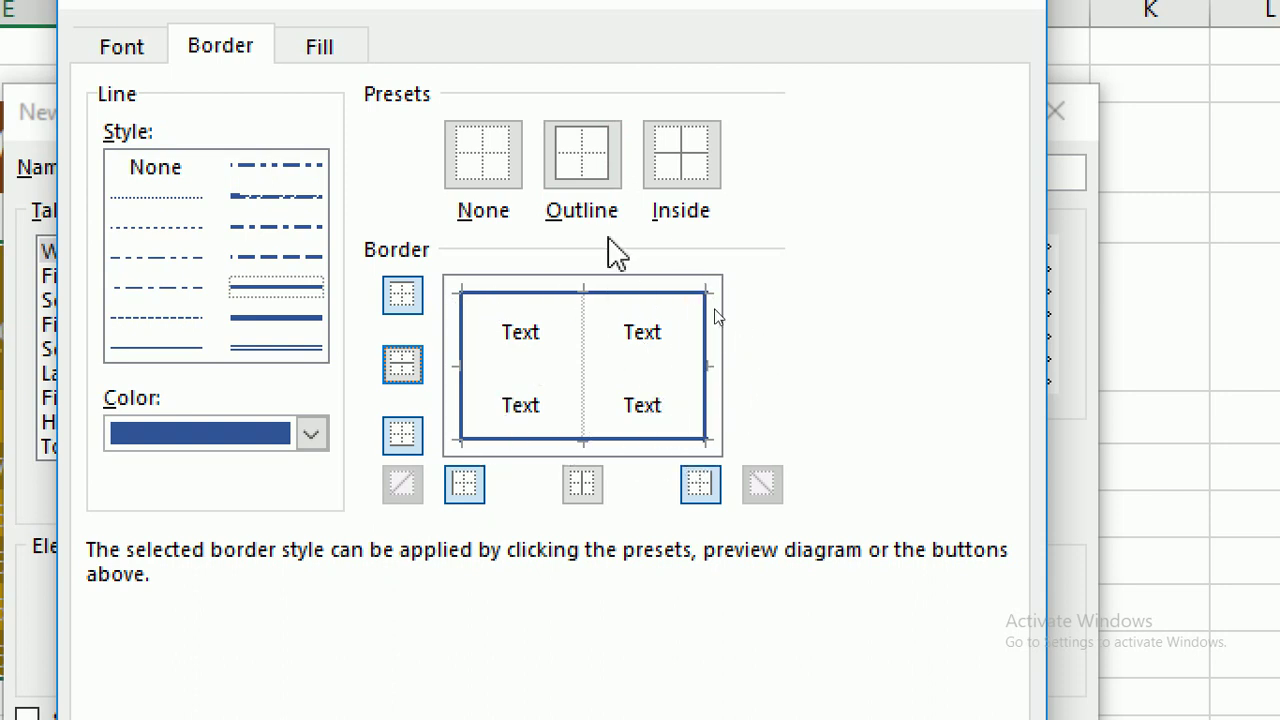
pyautogui.click(667, 166)
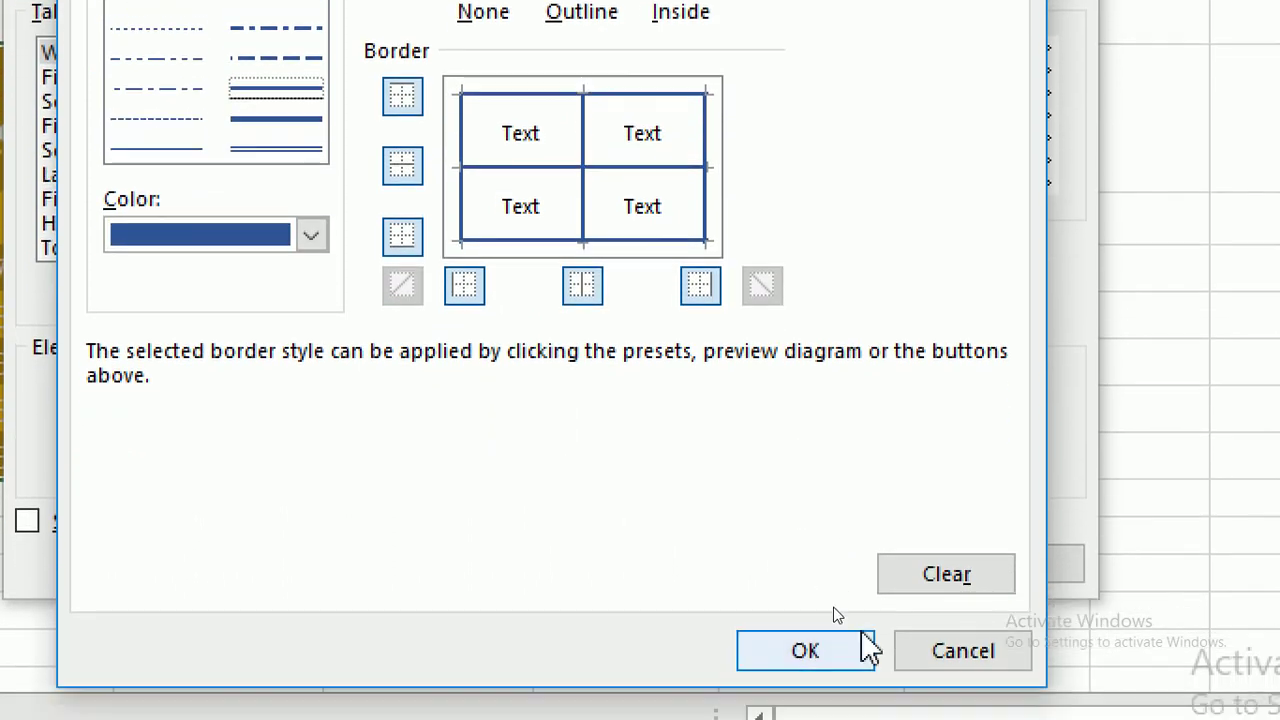
pyautogui.click(818, 640)
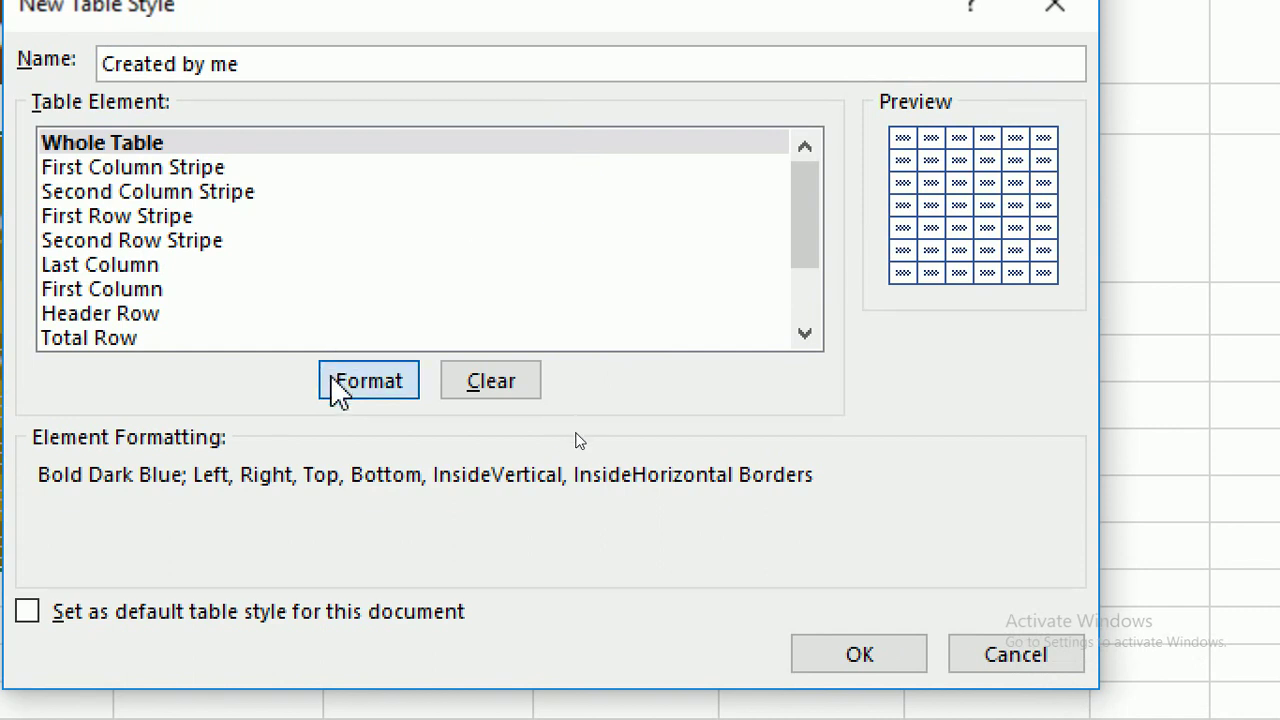
# Choose a blue-grey background colour on the Whole Table's Fill settings
pyautogui.click(338, 390)
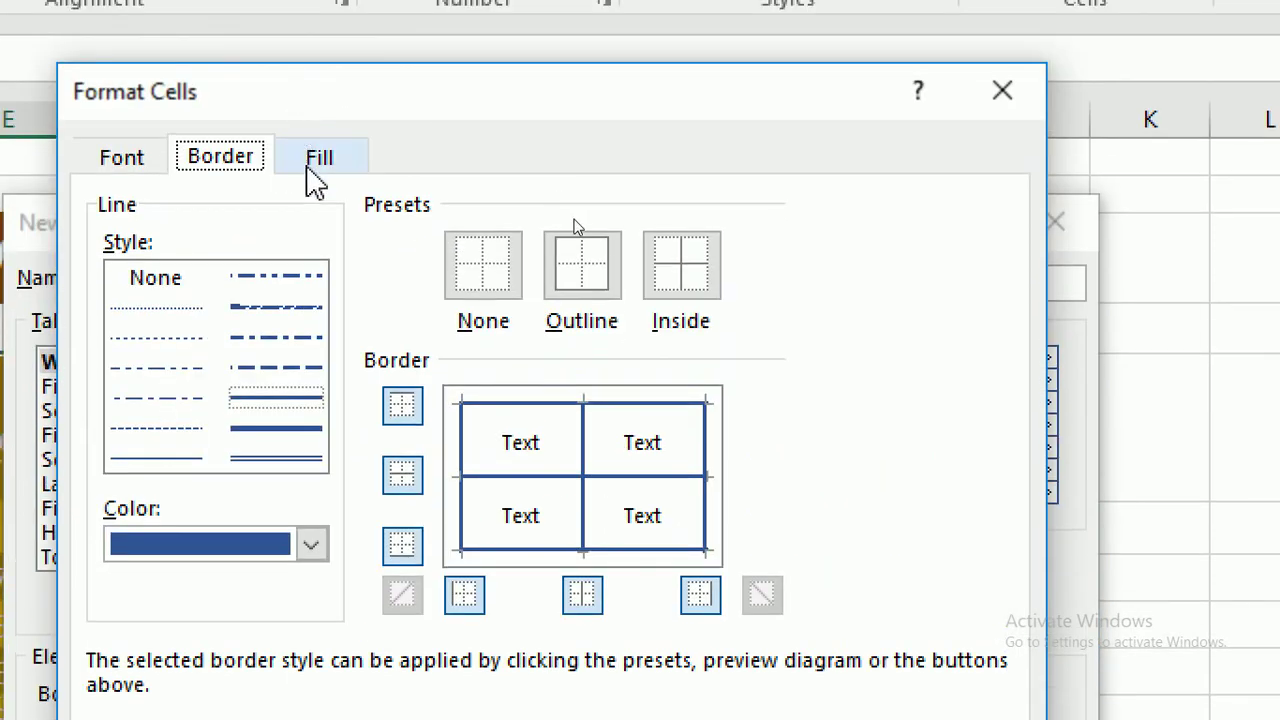
pyautogui.click(333, 170)
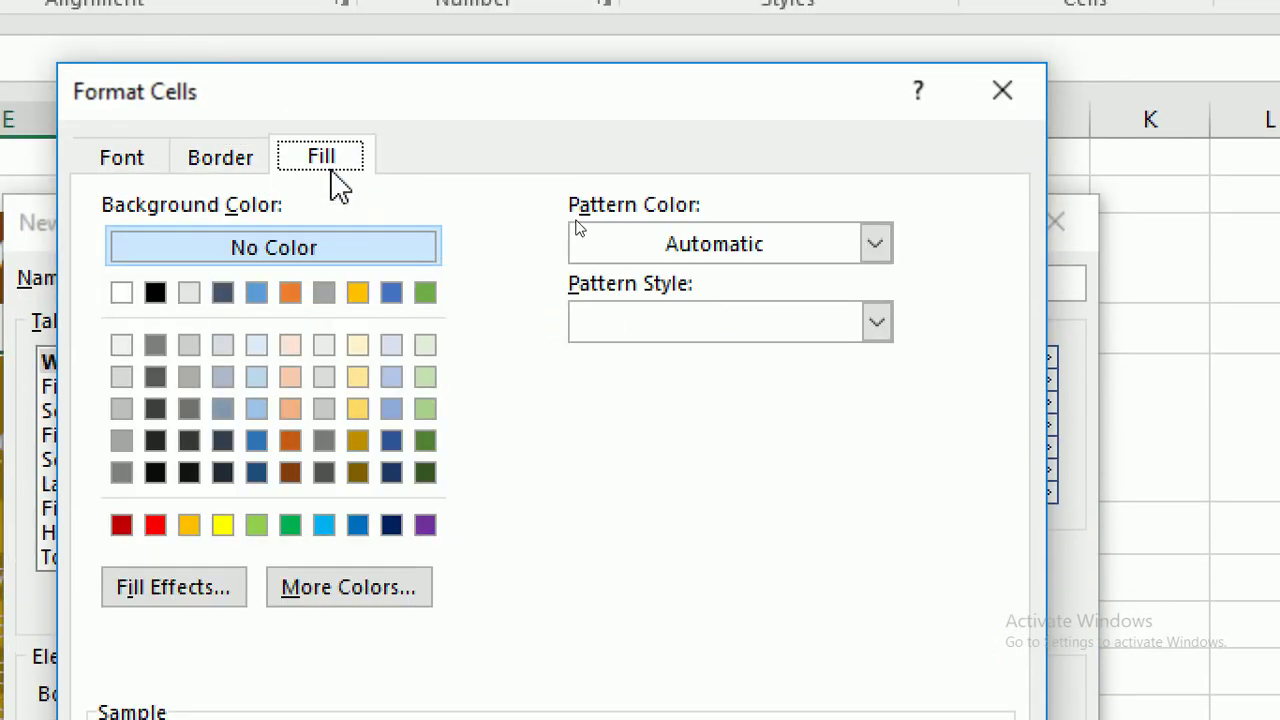
pyautogui.click(389, 376)
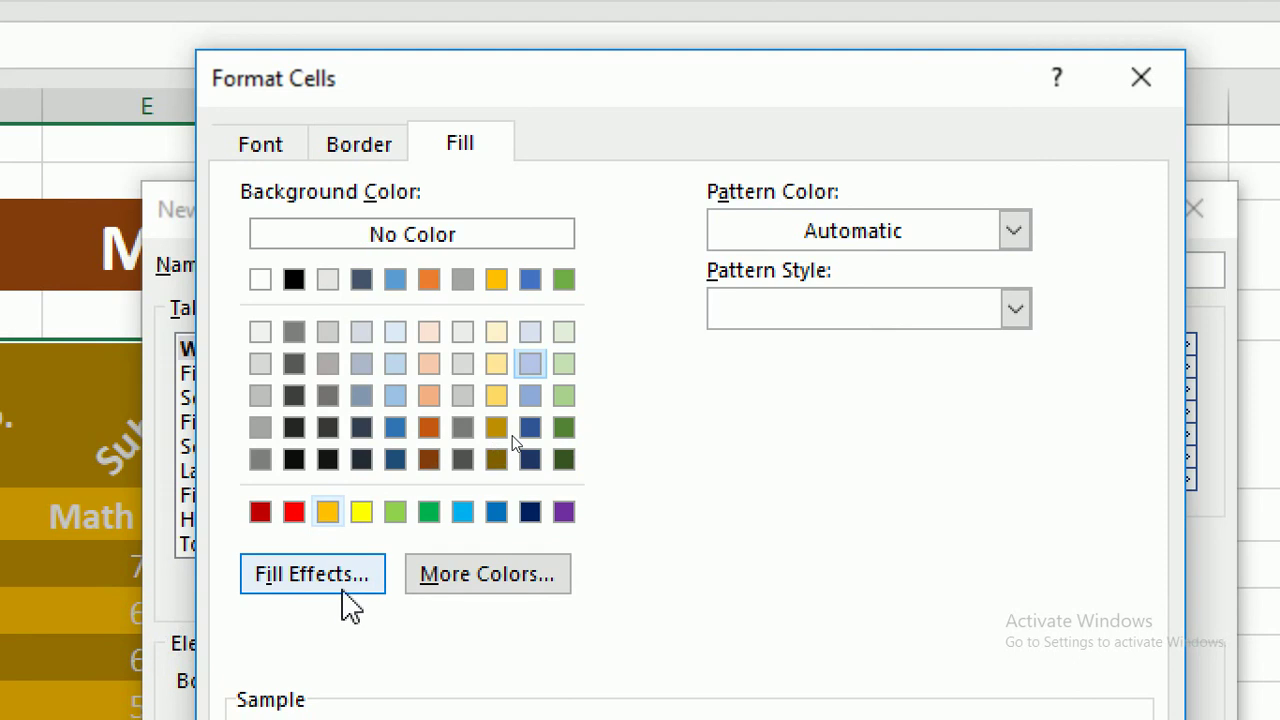
pyautogui.click(343, 592)
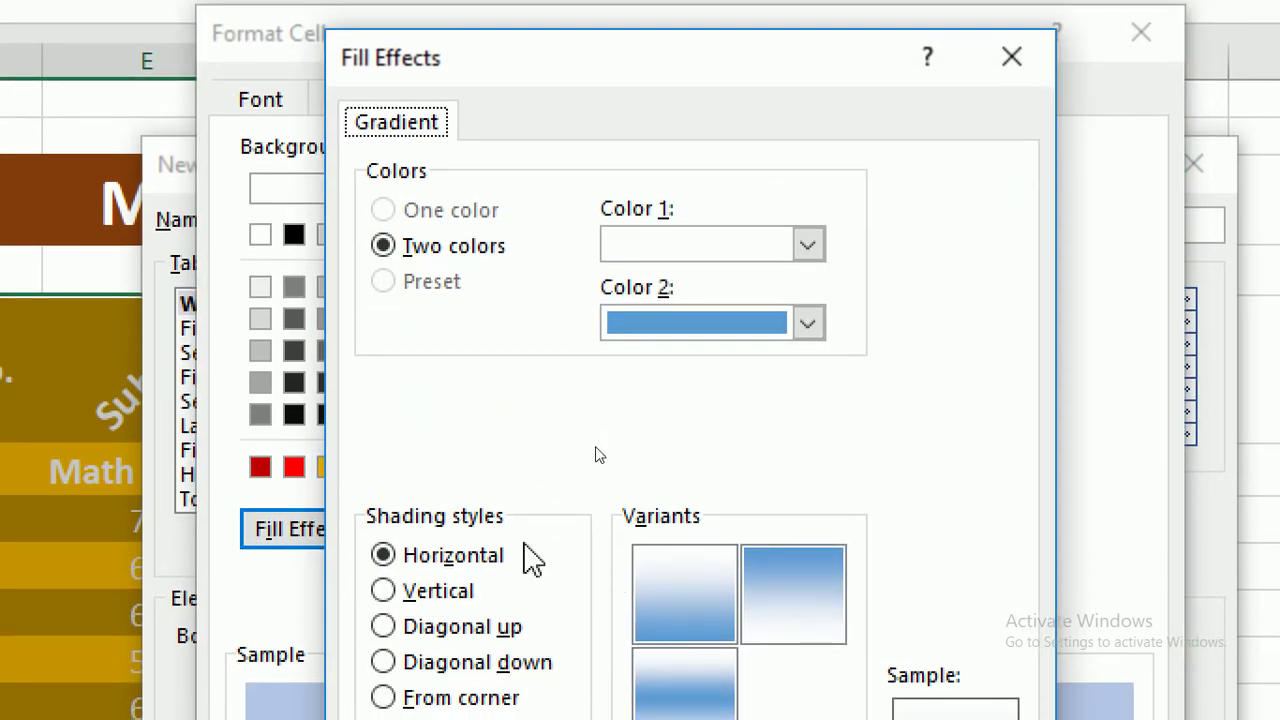
# Set the two-colour white-to-blue gradient to Diagonal up shading in Fill Effects and confirm
pyautogui.click(440, 668)
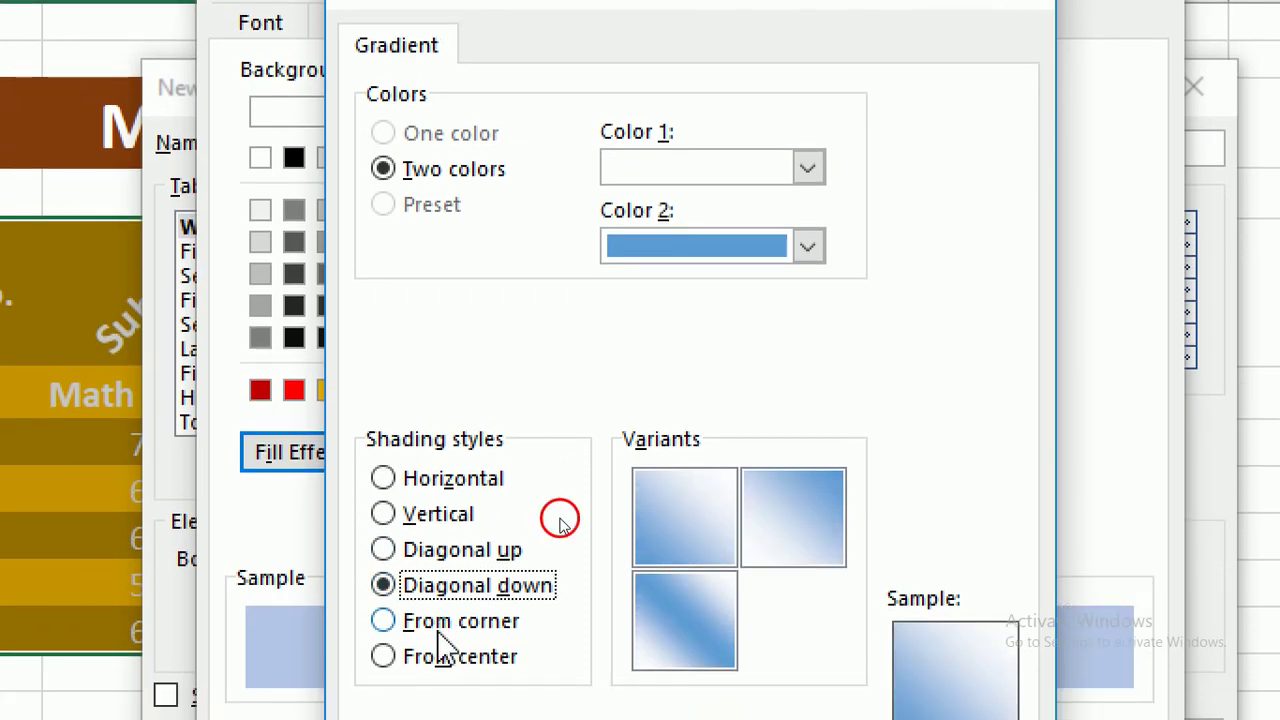
pyautogui.click(438, 628)
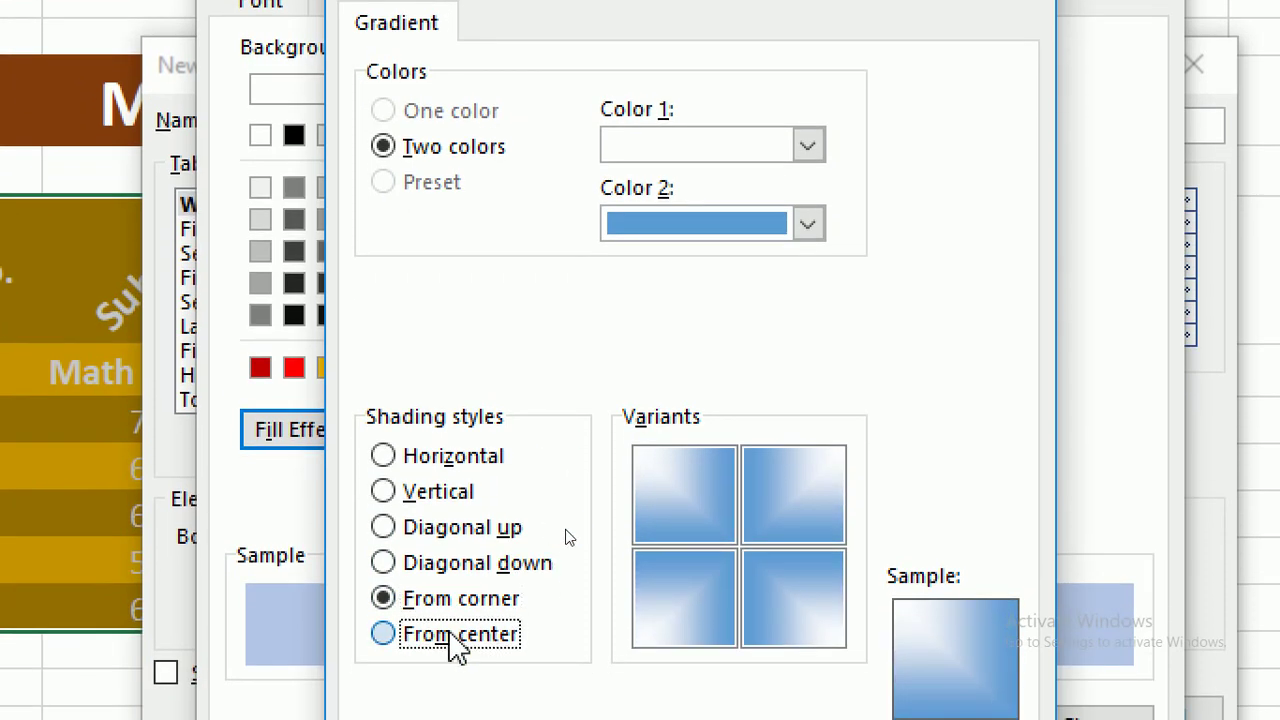
pyautogui.click(452, 634)
pyautogui.click(449, 600)
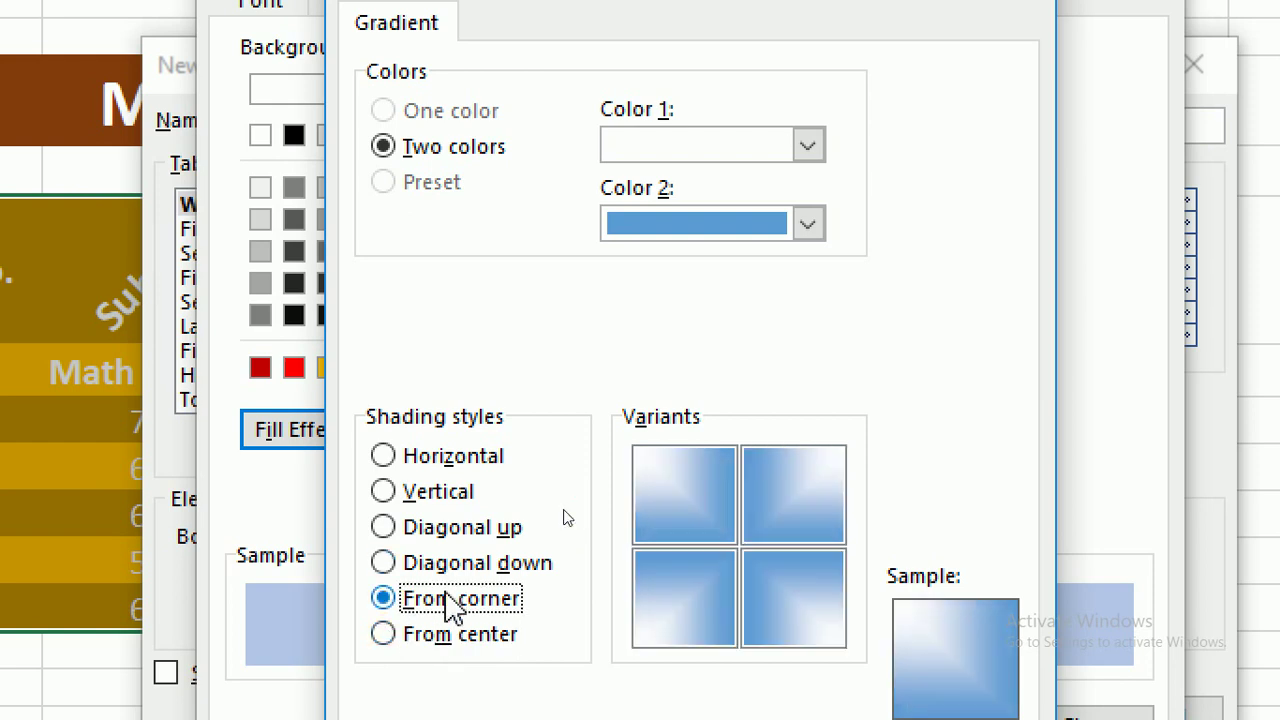
pyautogui.click(445, 560)
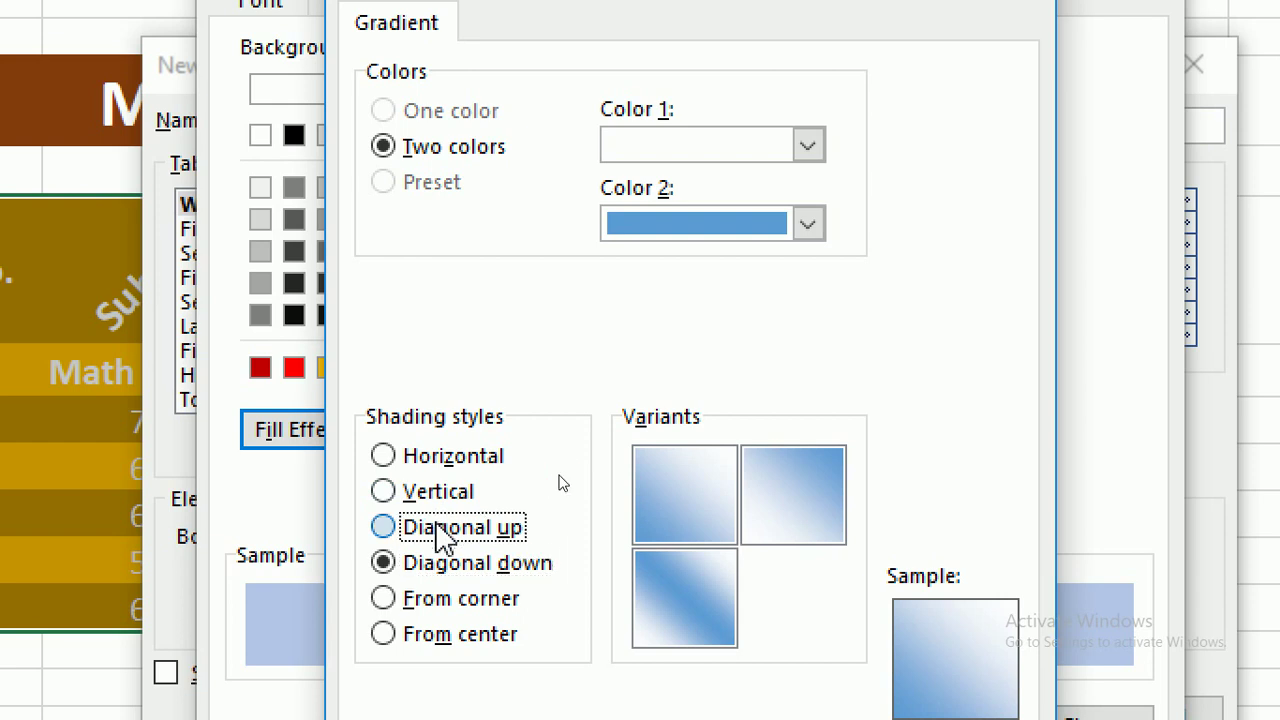
pyautogui.click(440, 530)
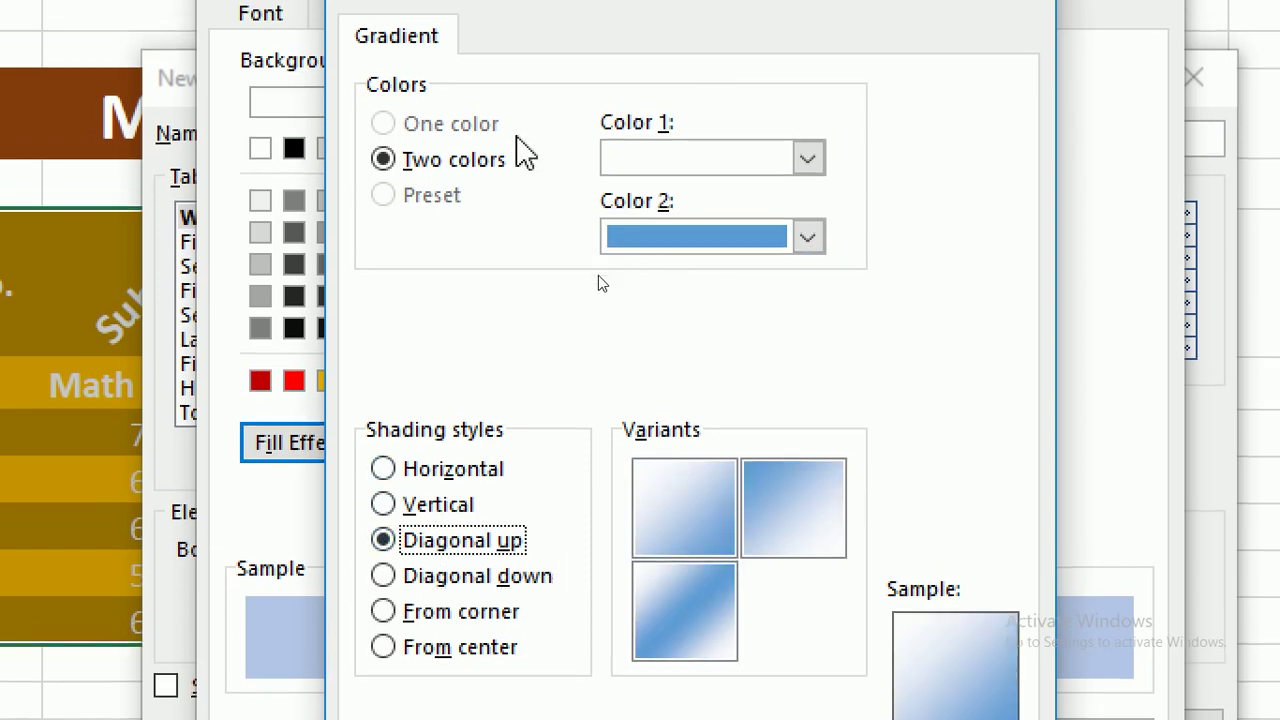
pyautogui.click(808, 158)
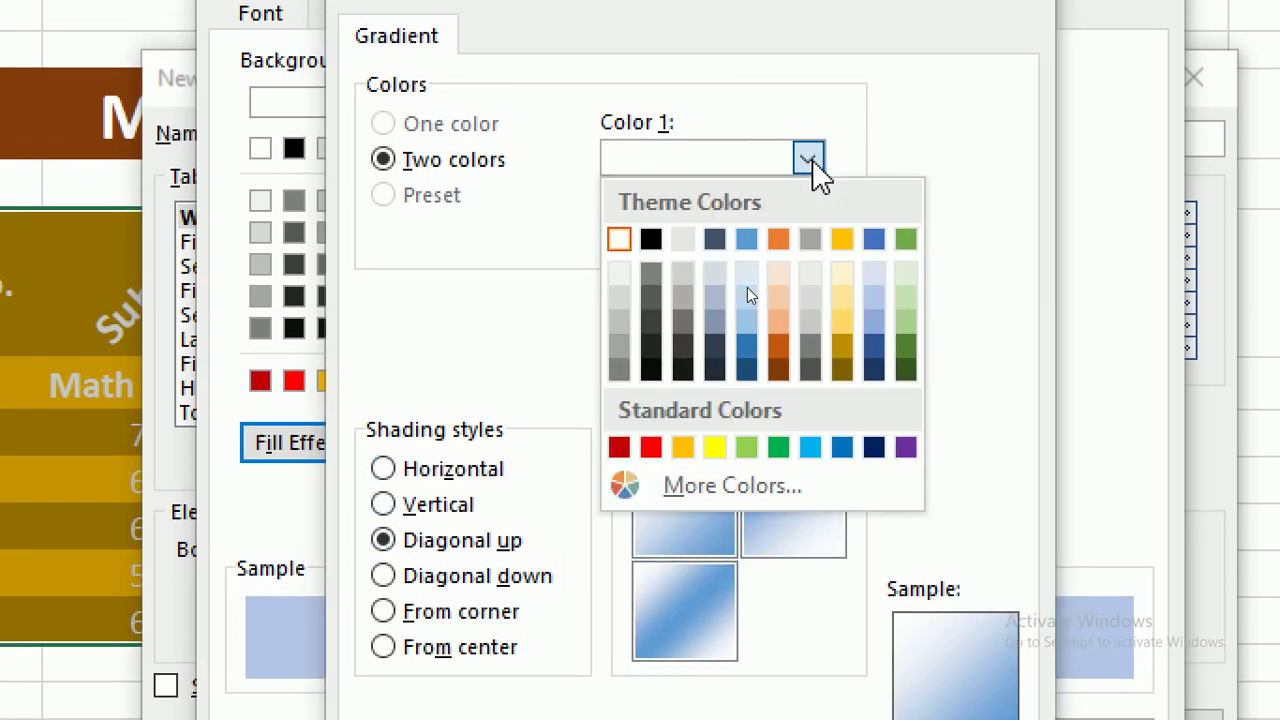
pyautogui.click(812, 162)
pyautogui.click(819, 232)
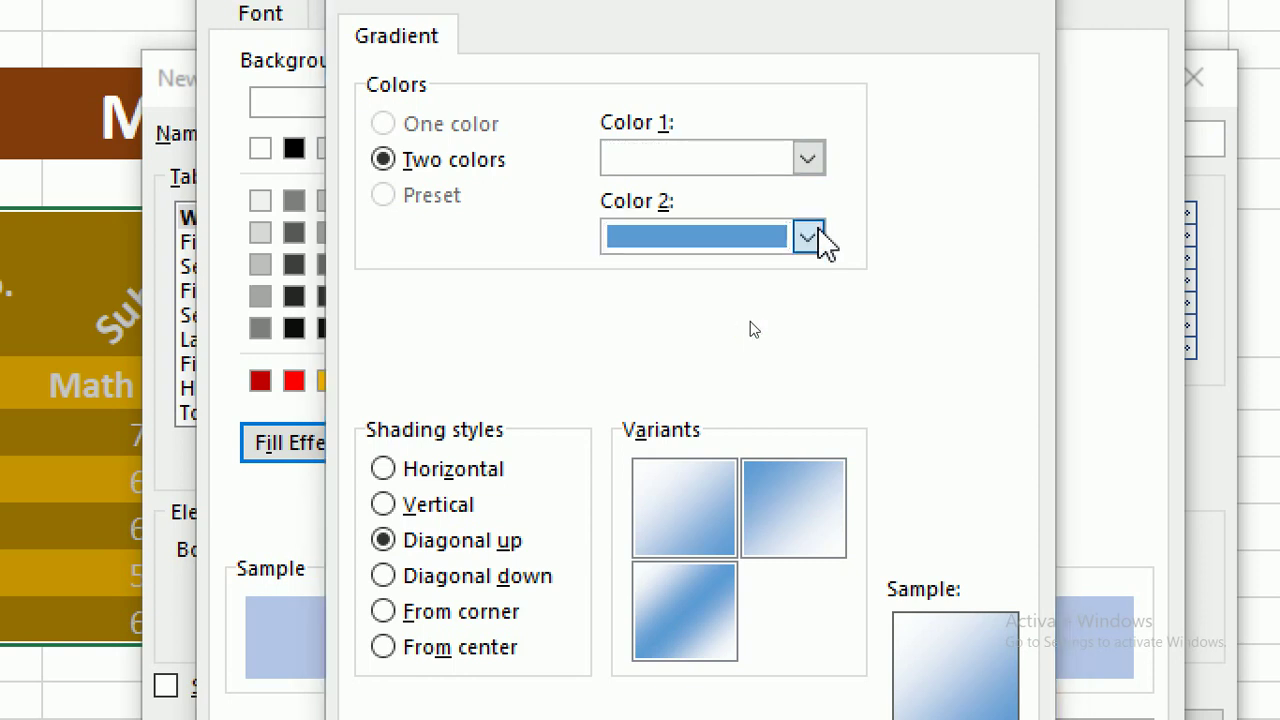
pyautogui.click(819, 232)
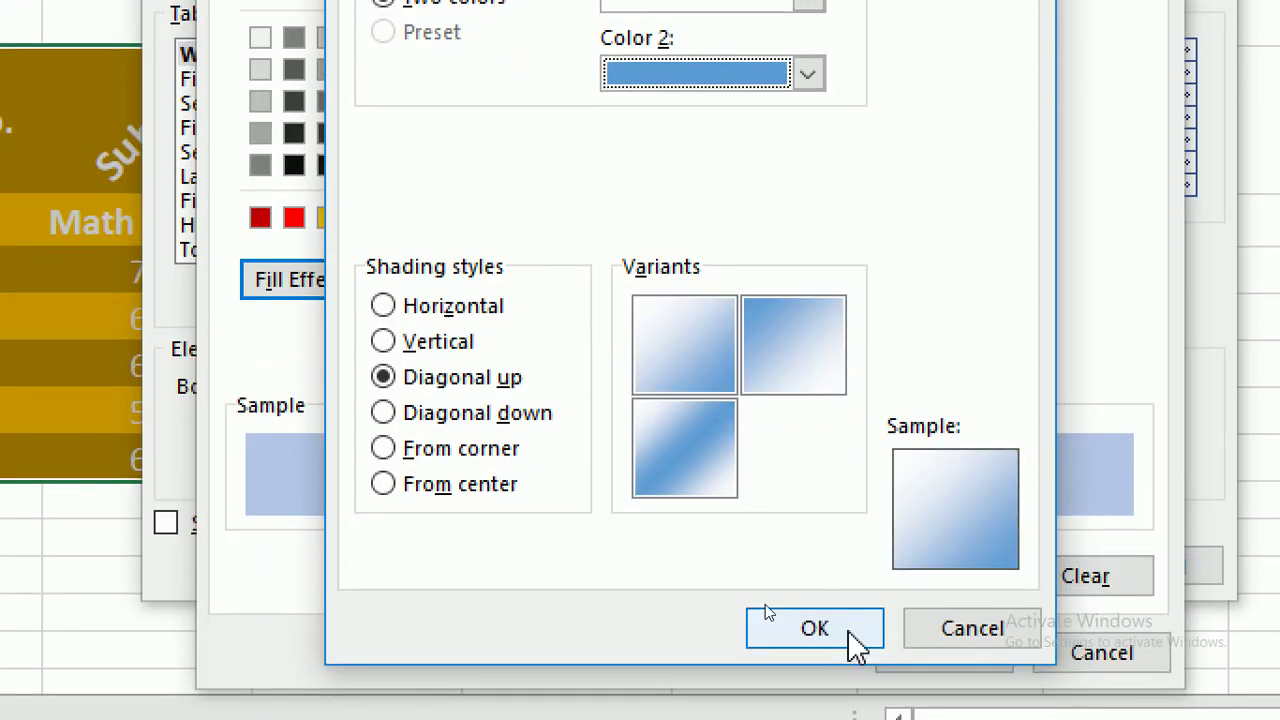
pyautogui.click(848, 630)
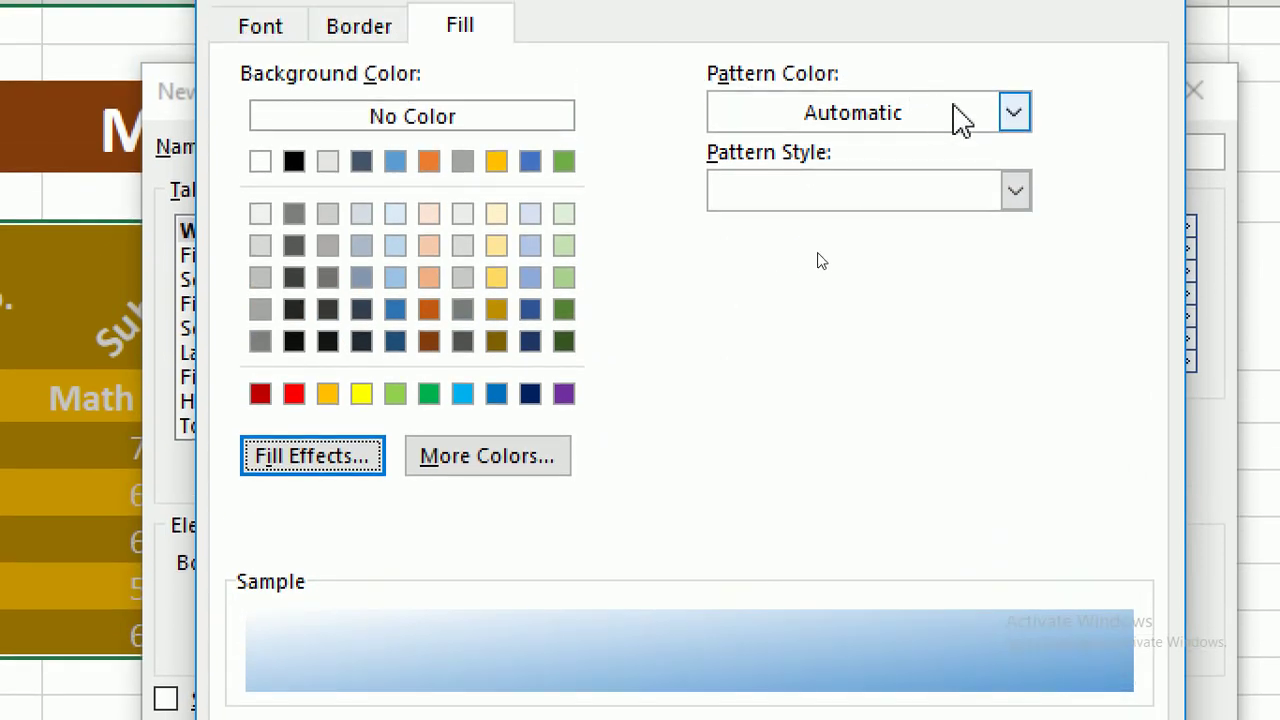
# Set the pattern colour to light gold with a thin diagonal stripe pattern style
pyautogui.click(958, 118)
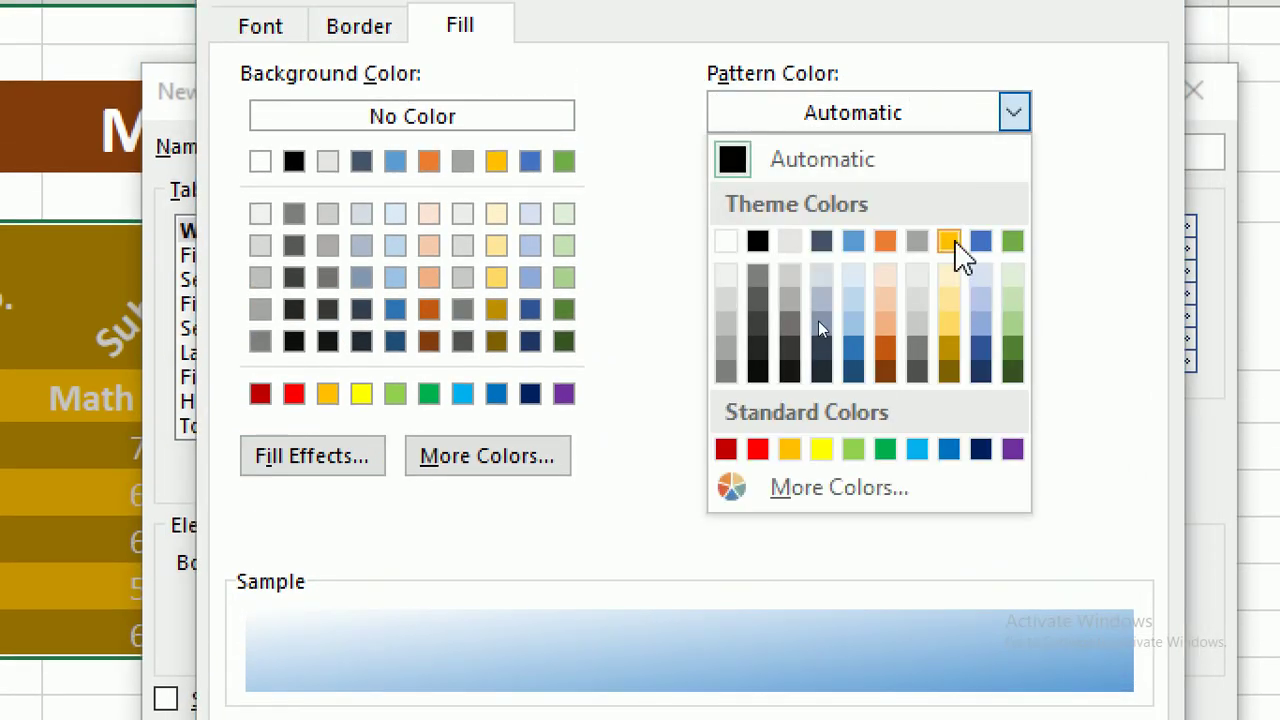
pyautogui.click(950, 300)
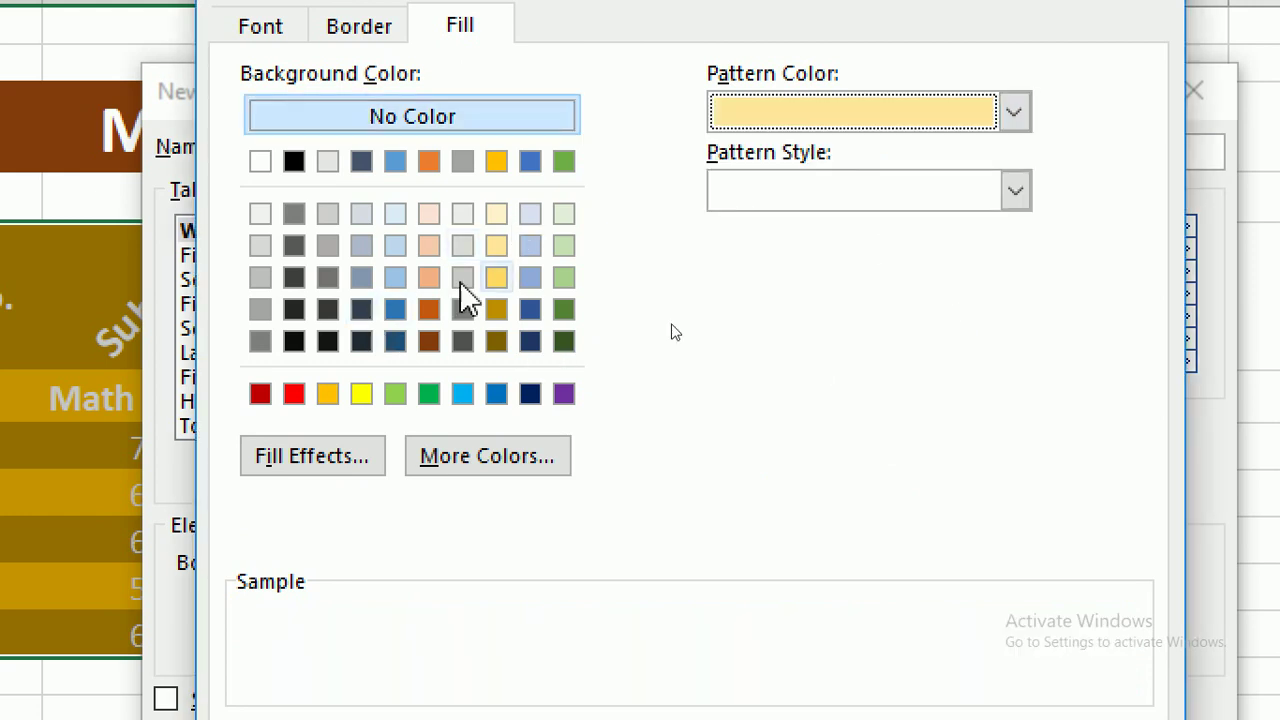
pyautogui.click(951, 198)
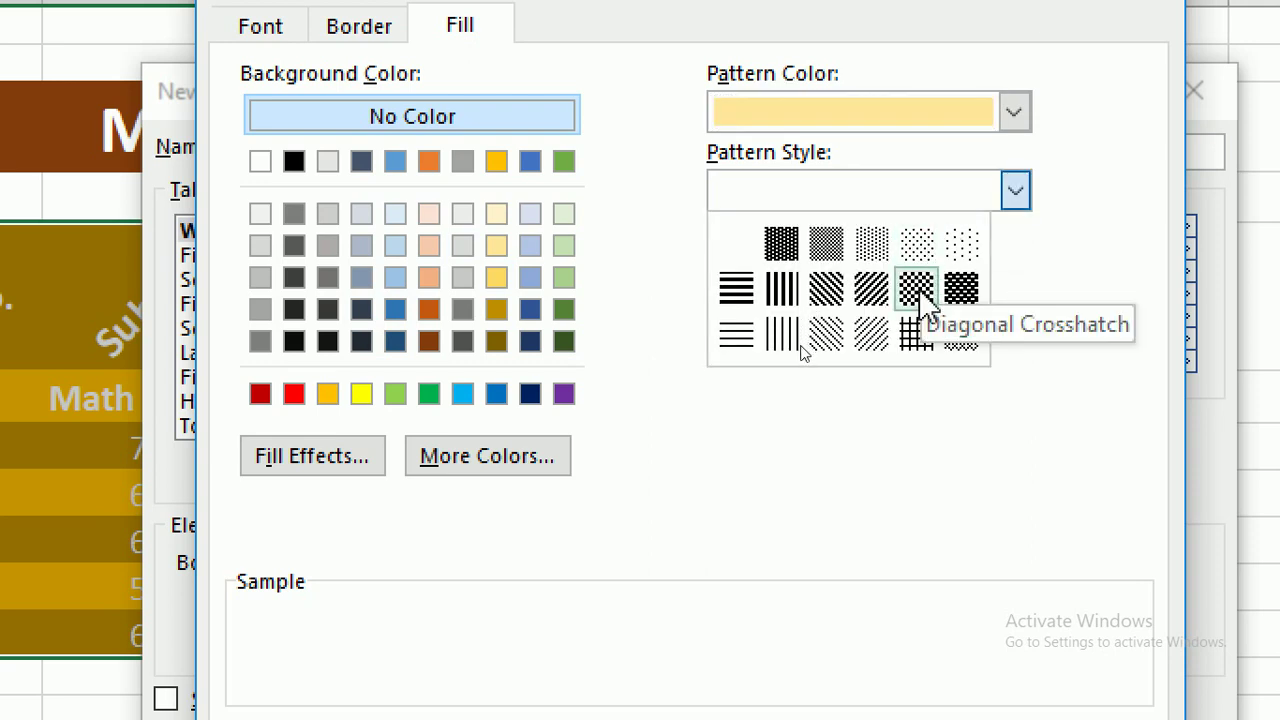
pyautogui.click(872, 336)
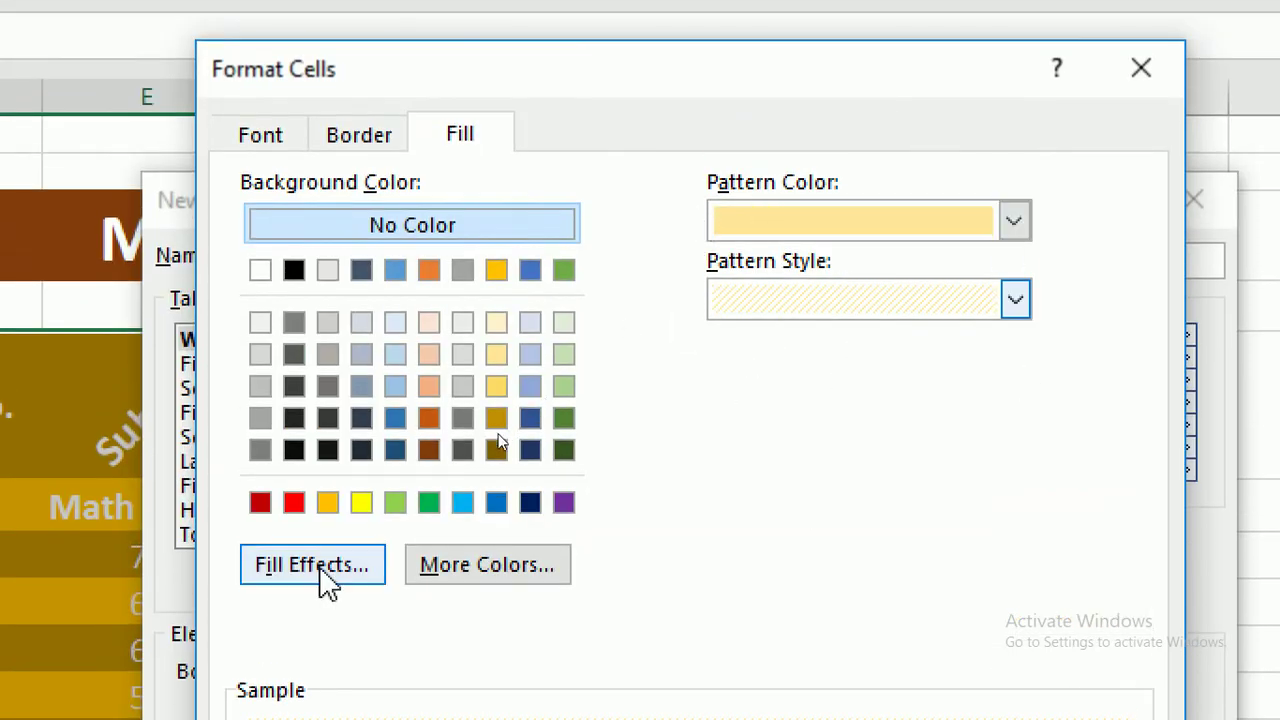
# Keep the horizontal white-to-blue gradient in Fill Effects and confirm Format Cells
pyautogui.click(309, 566)
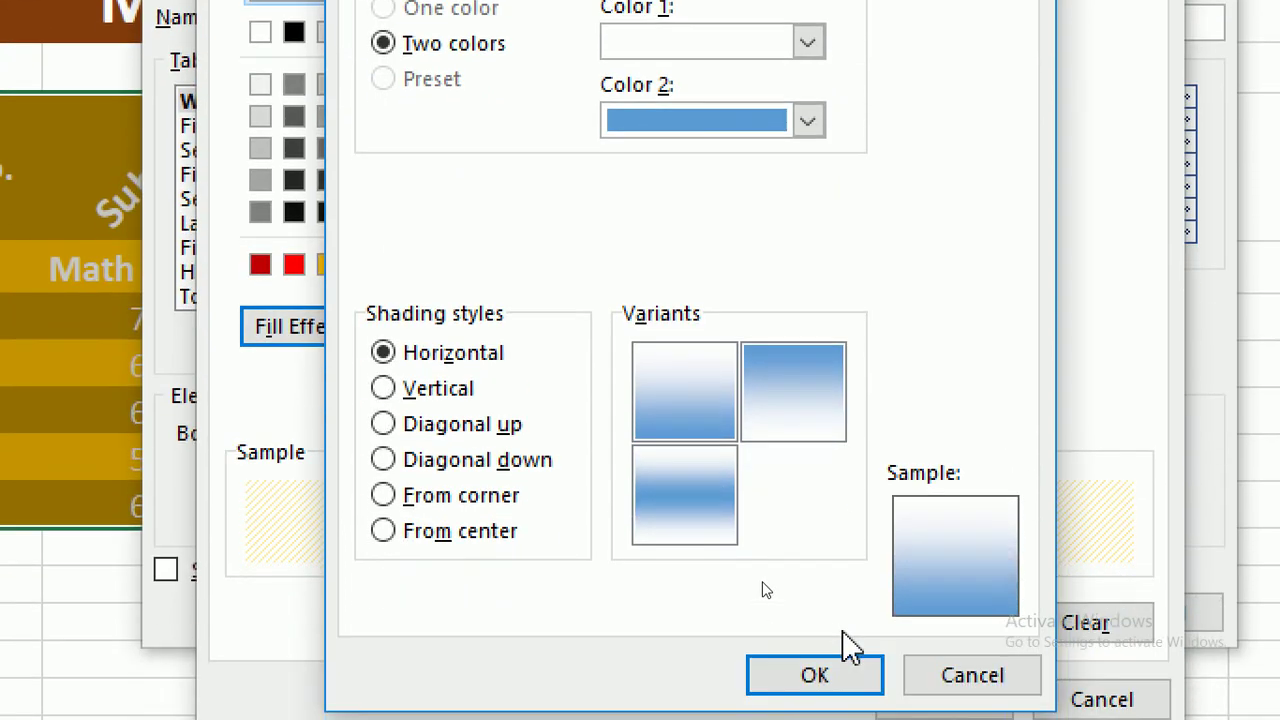
pyautogui.click(840, 641)
pyautogui.click(845, 645)
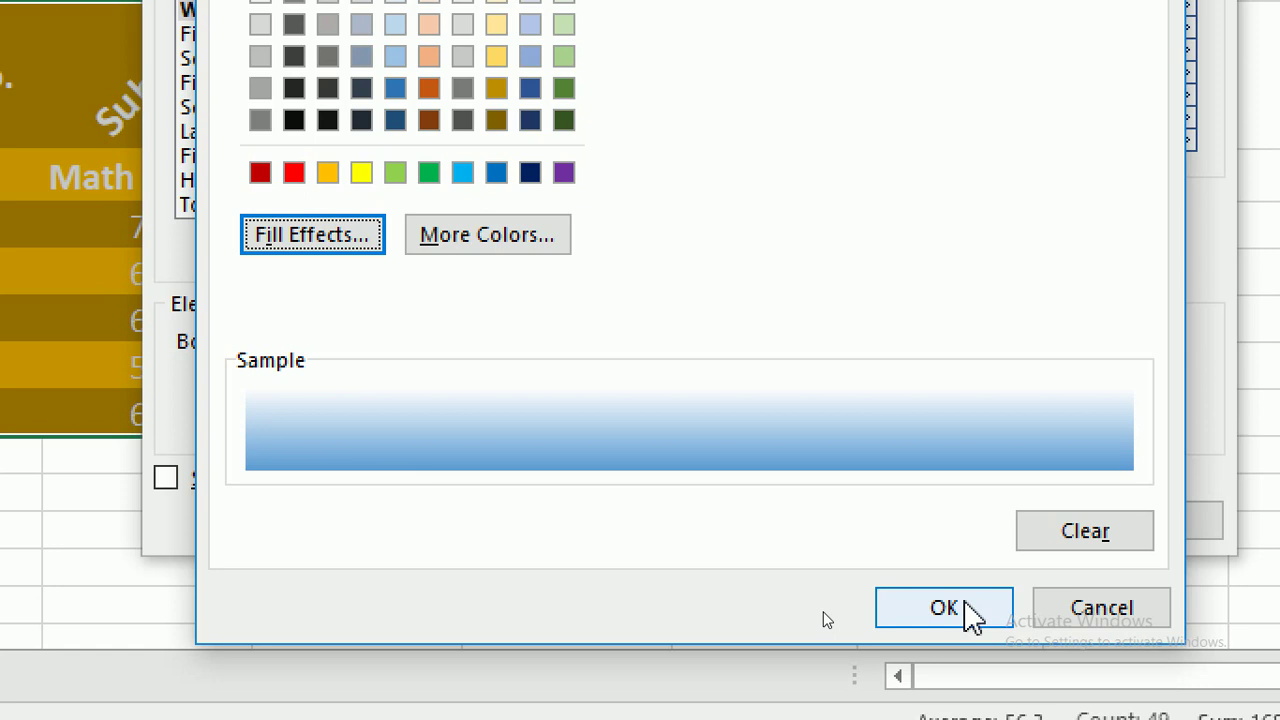
pyautogui.click(966, 606)
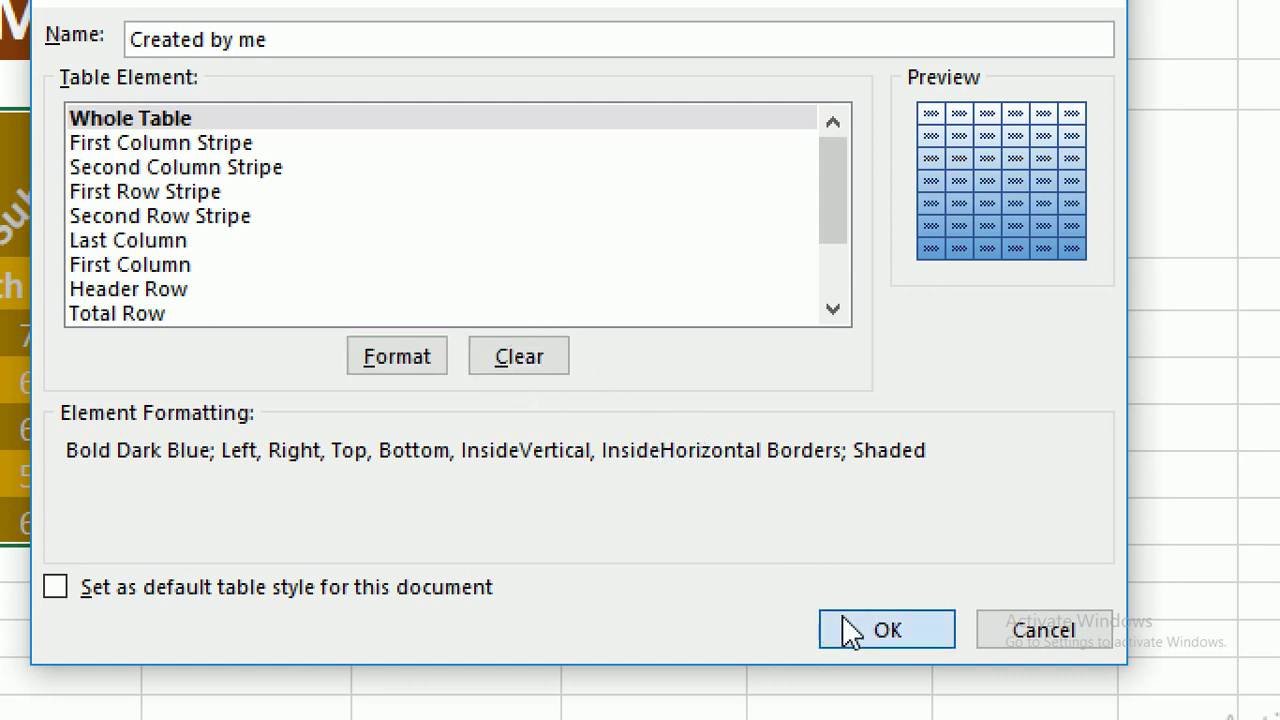
# Confirm the New Table Style dialog to store the 'Created by me' style
pyautogui.click(843, 617)
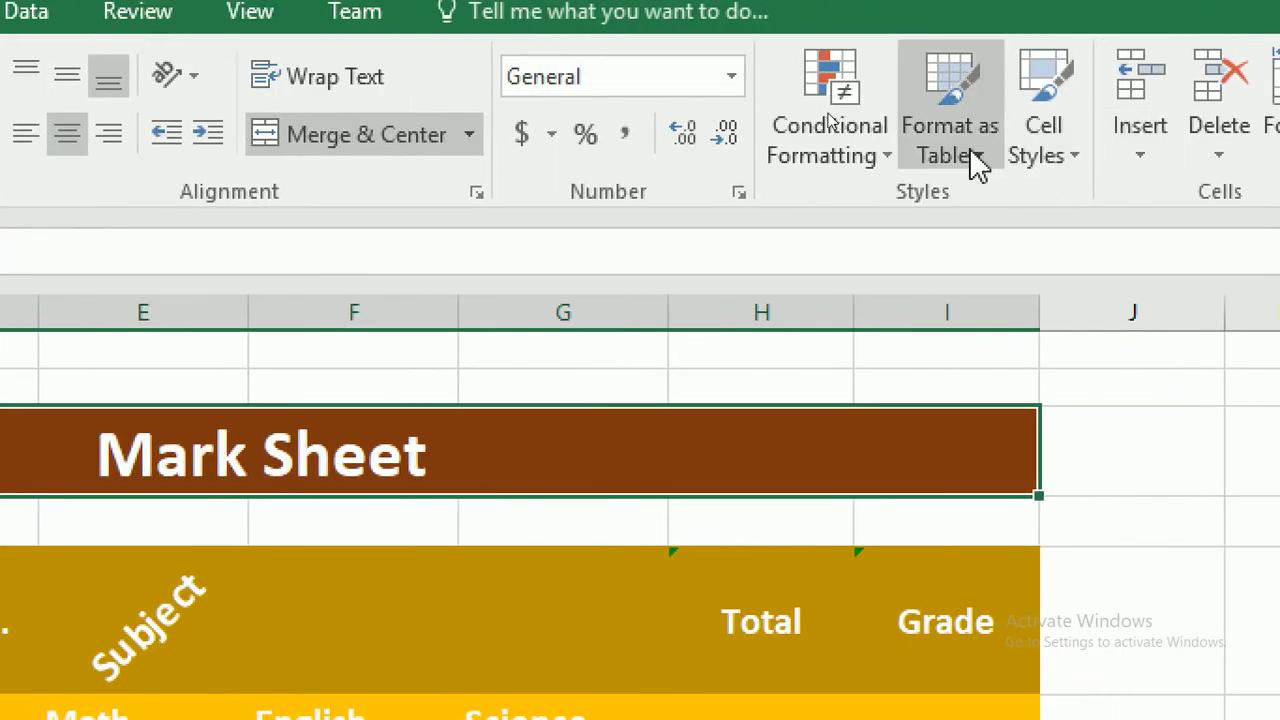
pyautogui.click(969, 150)
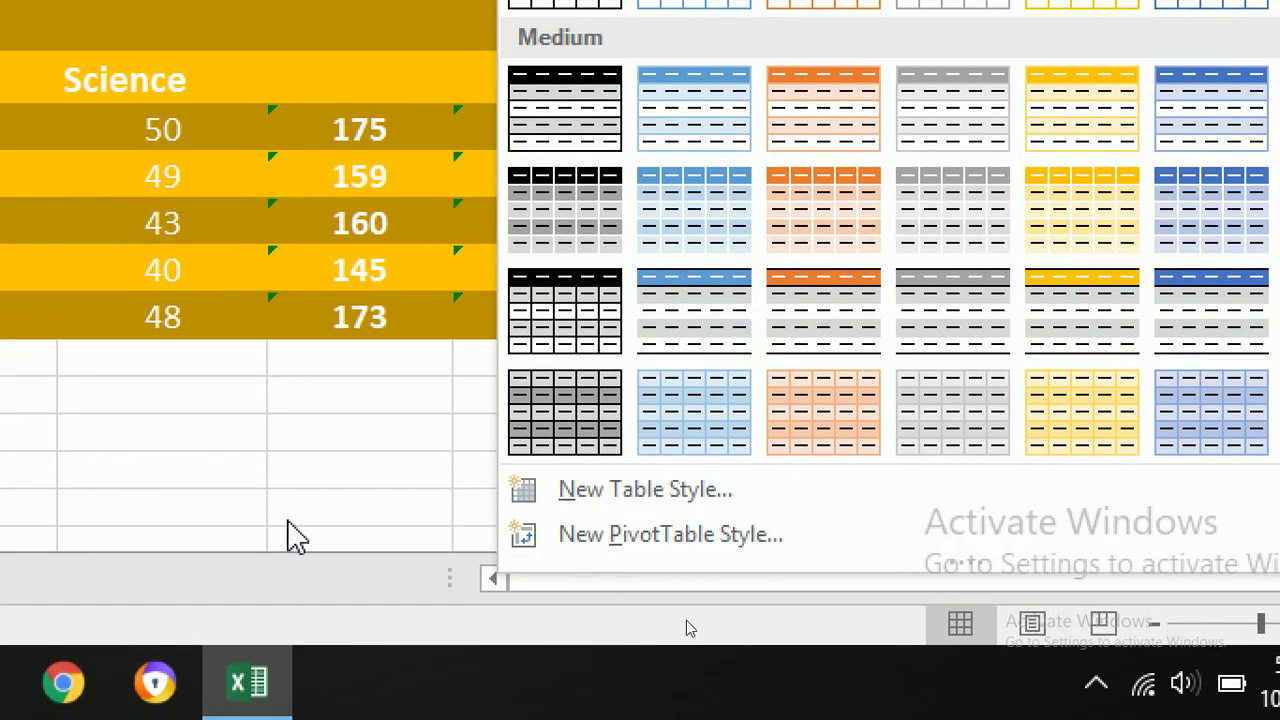
pyautogui.click(286, 534)
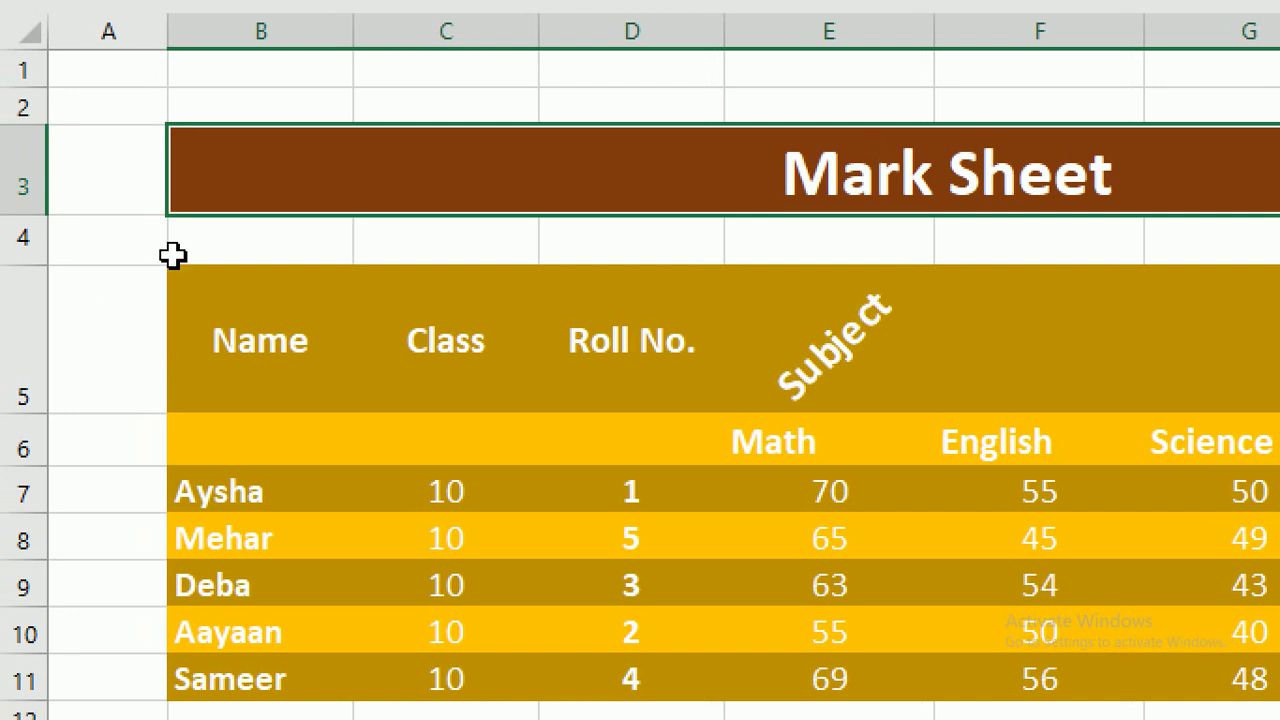
pyautogui.click(184, 277)
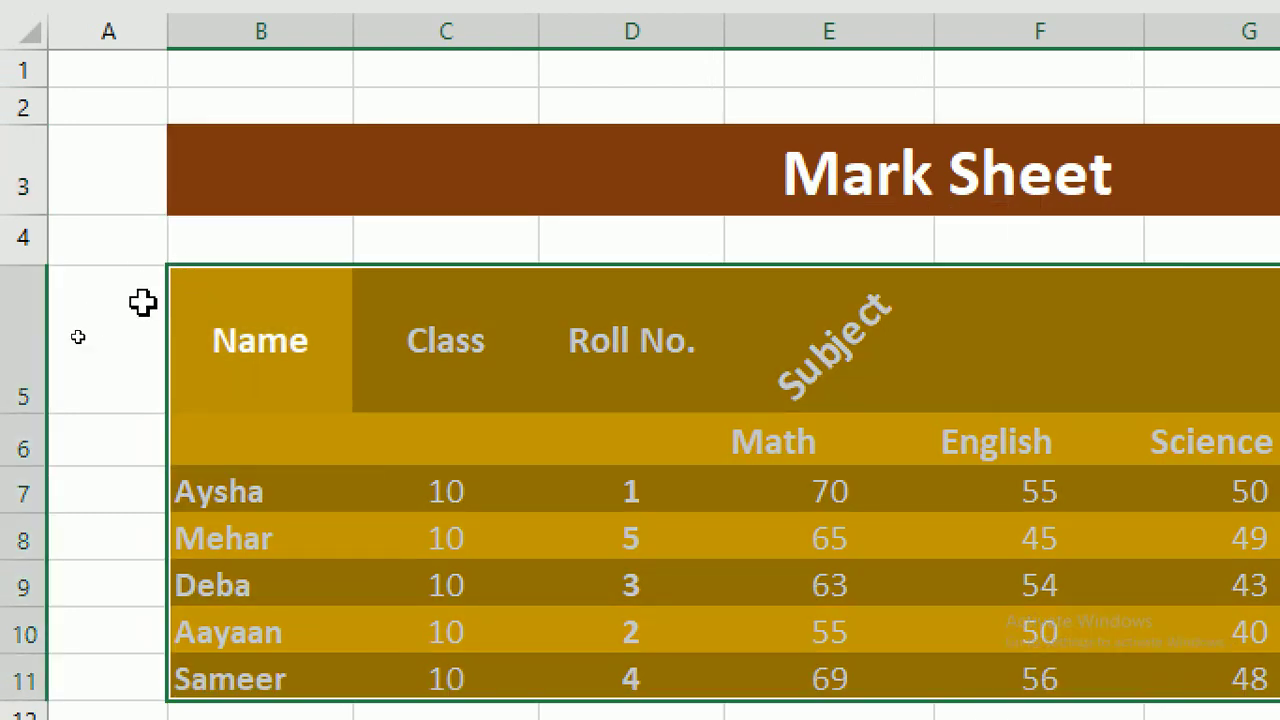
pyautogui.click(143, 302)
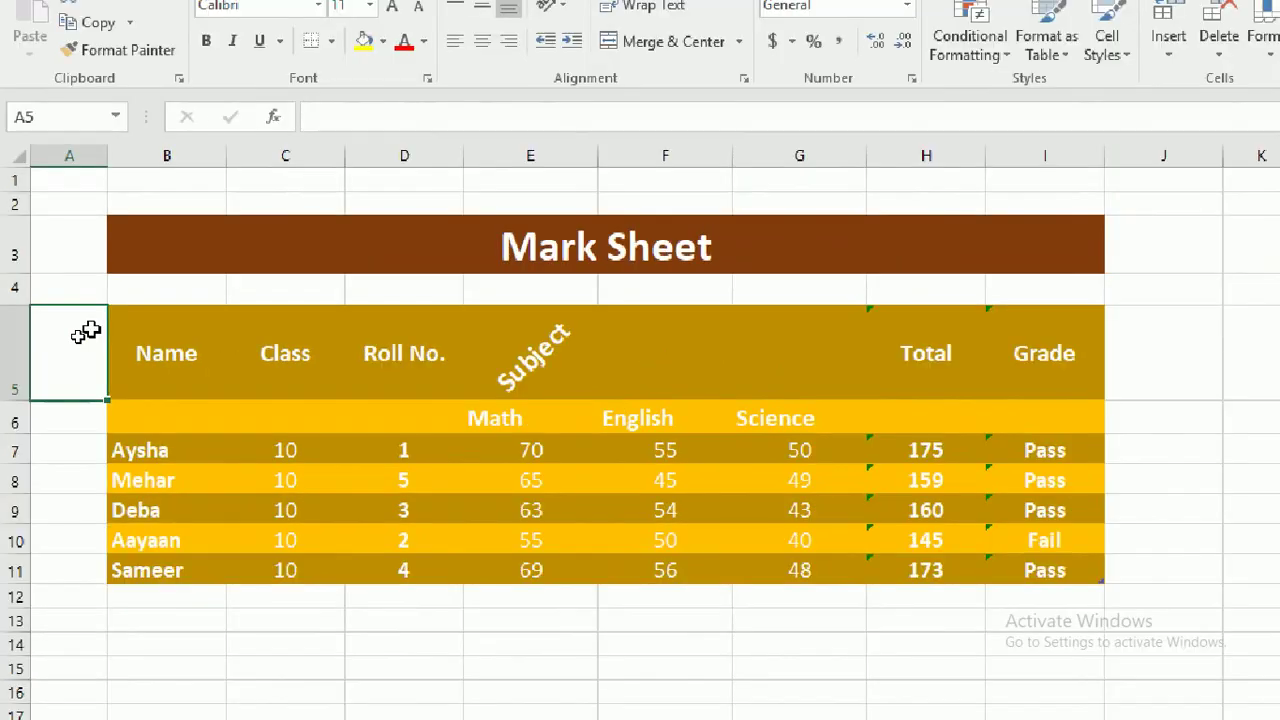
pyautogui.click(348, 263)
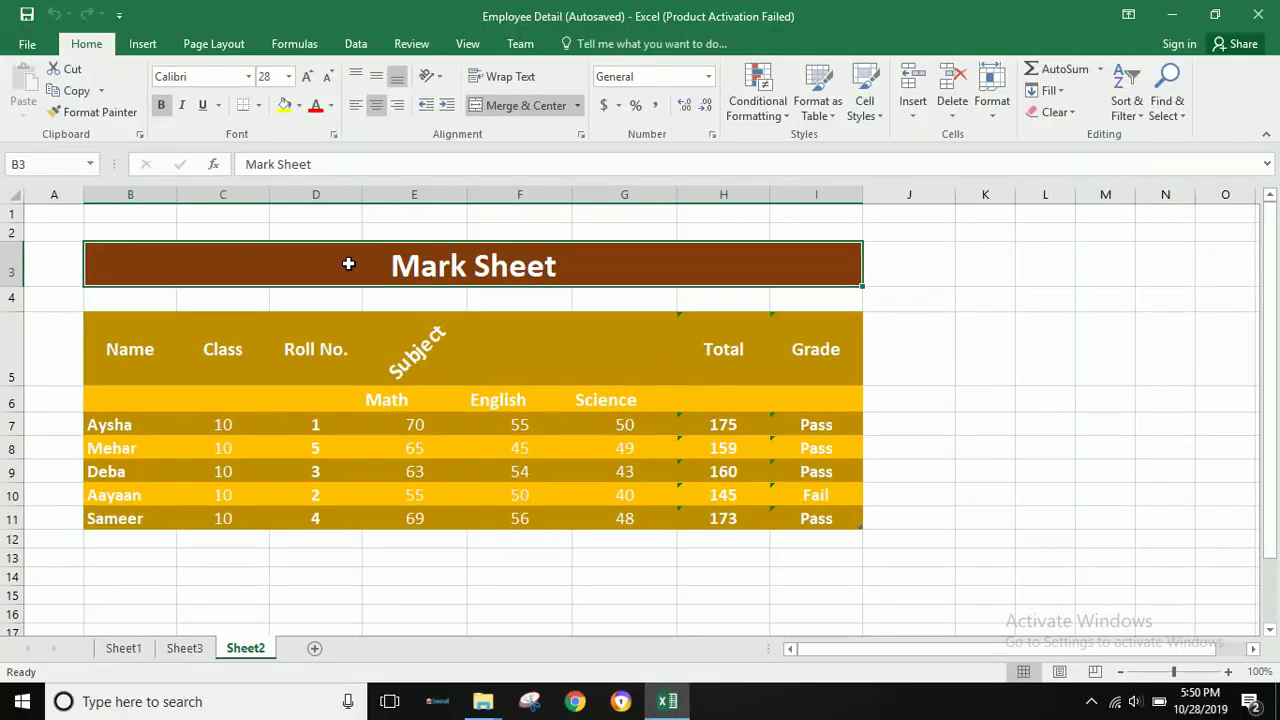